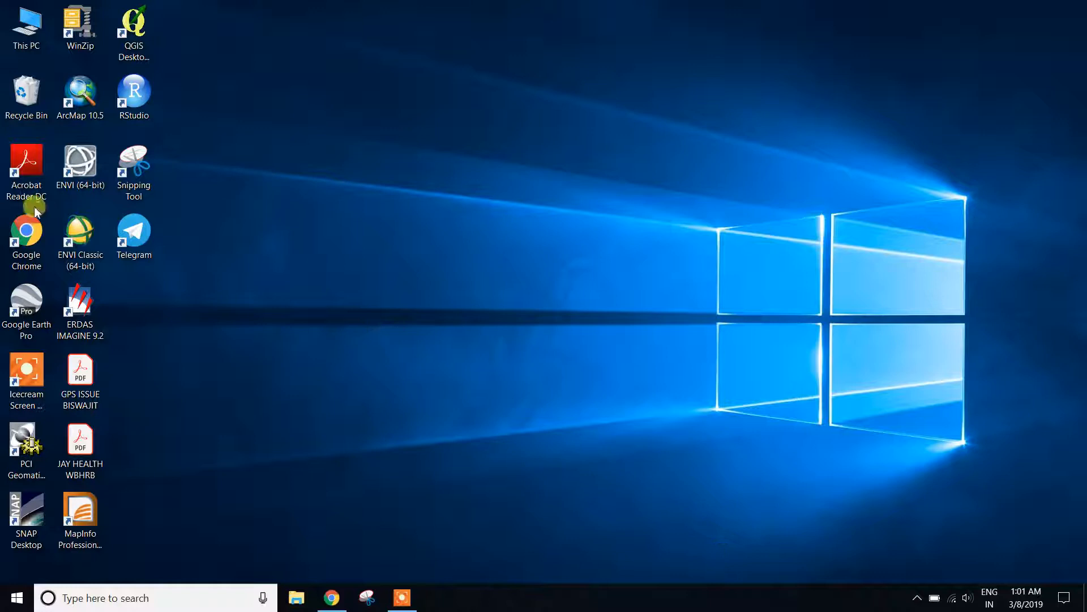
# Launch ENVI Classic and start opening an external Landsat file as GeoTIFF with Metadata.
pyautogui.doubleClick(60, 229)
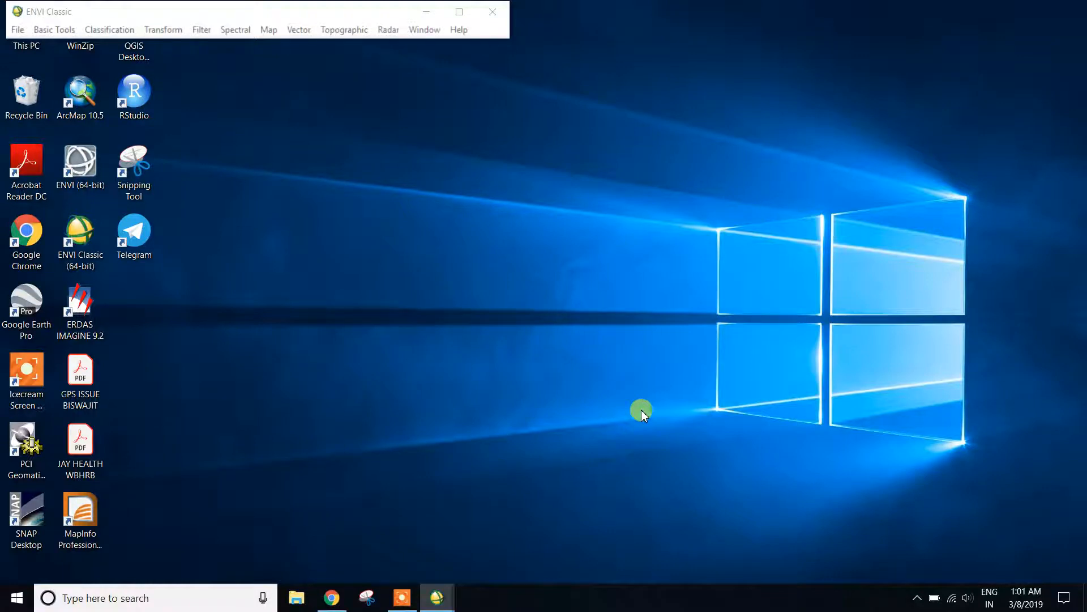
pyautogui.click(17, 30)
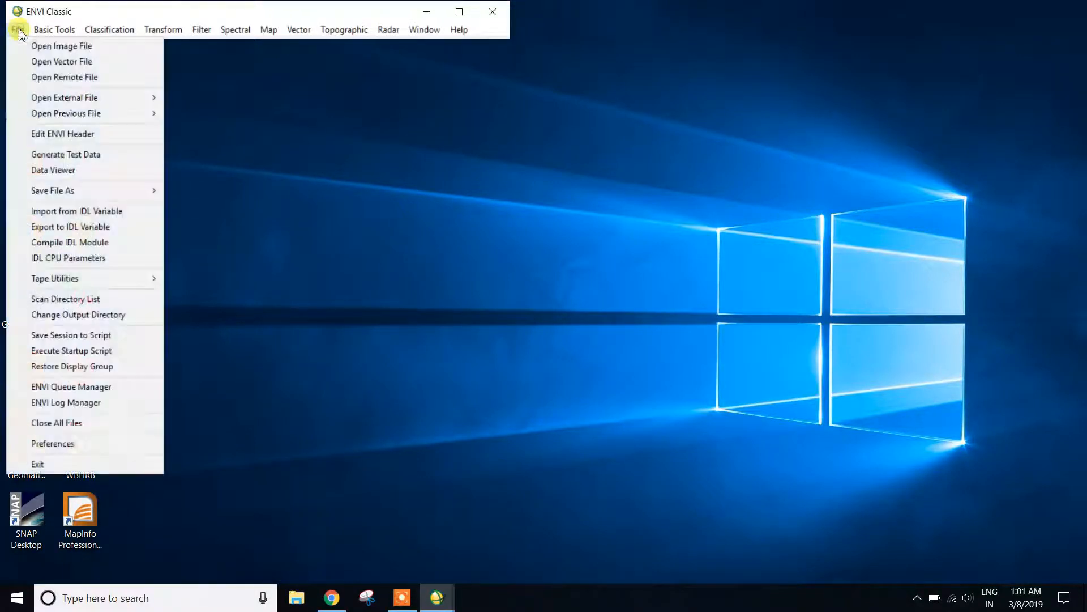
pyautogui.moveTo(56, 100)
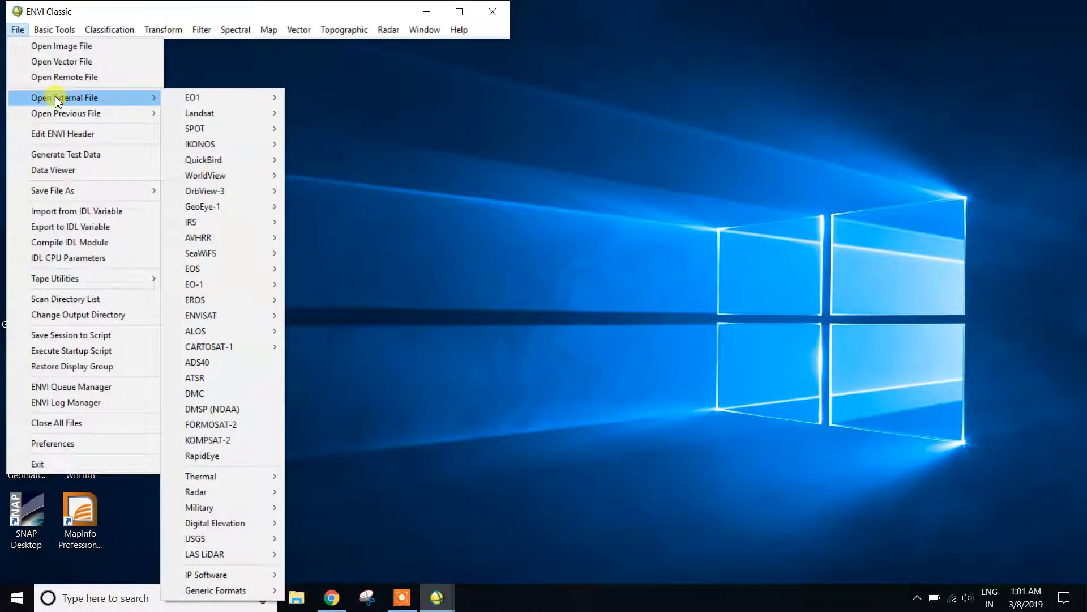
pyautogui.moveTo(221, 116)
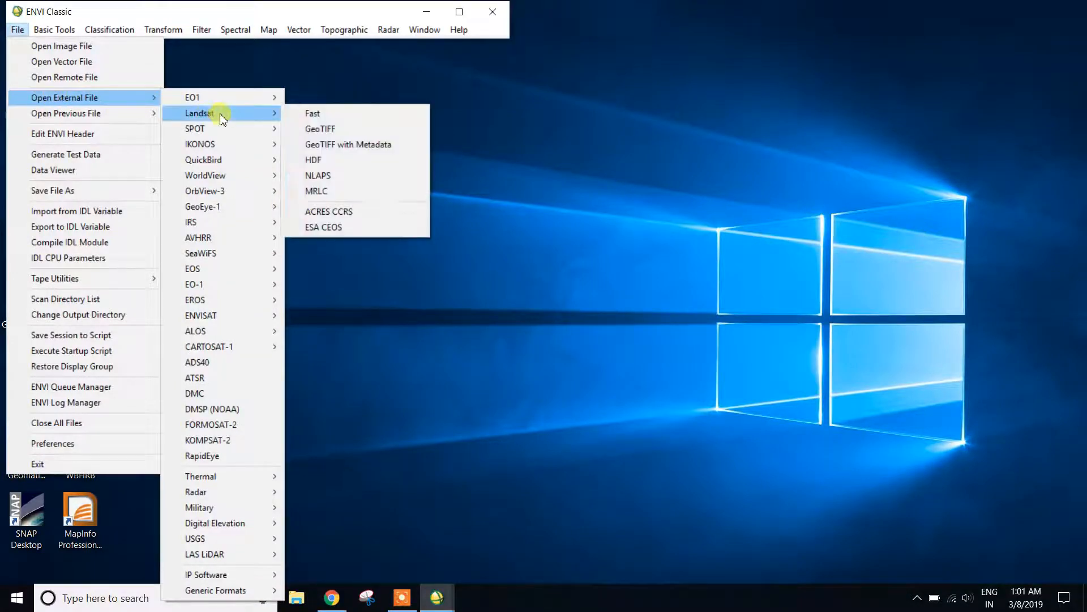
pyautogui.click(347, 146)
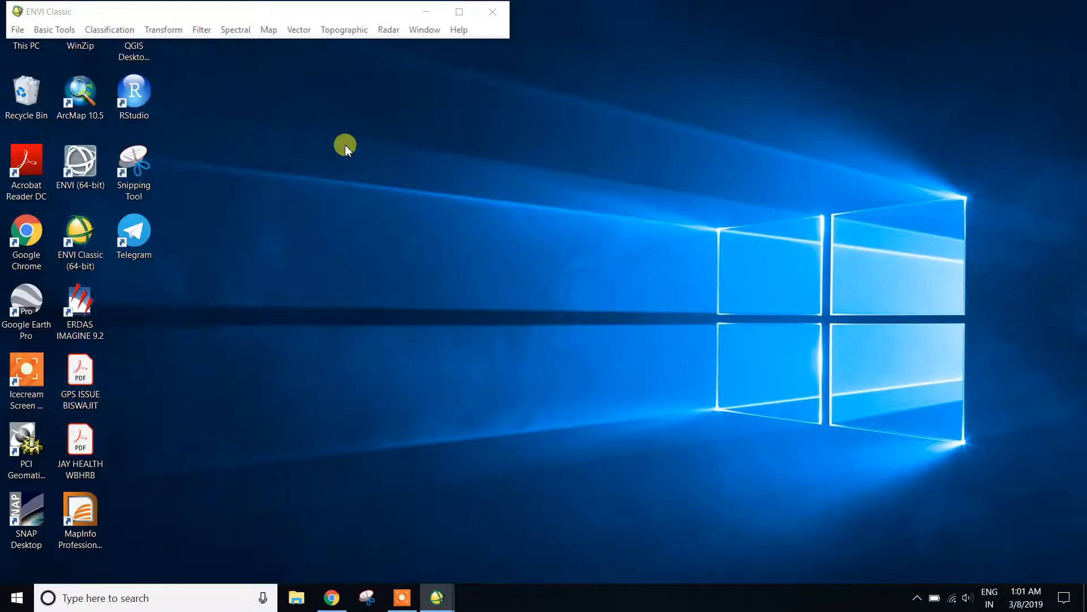
# Open LT05_L1TP_139045_20090226_20161027_01_T1_MTL from DATA REMOTE SENSING, landsat 8 7, 2009 on drive D.
pyautogui.click(114, 272)
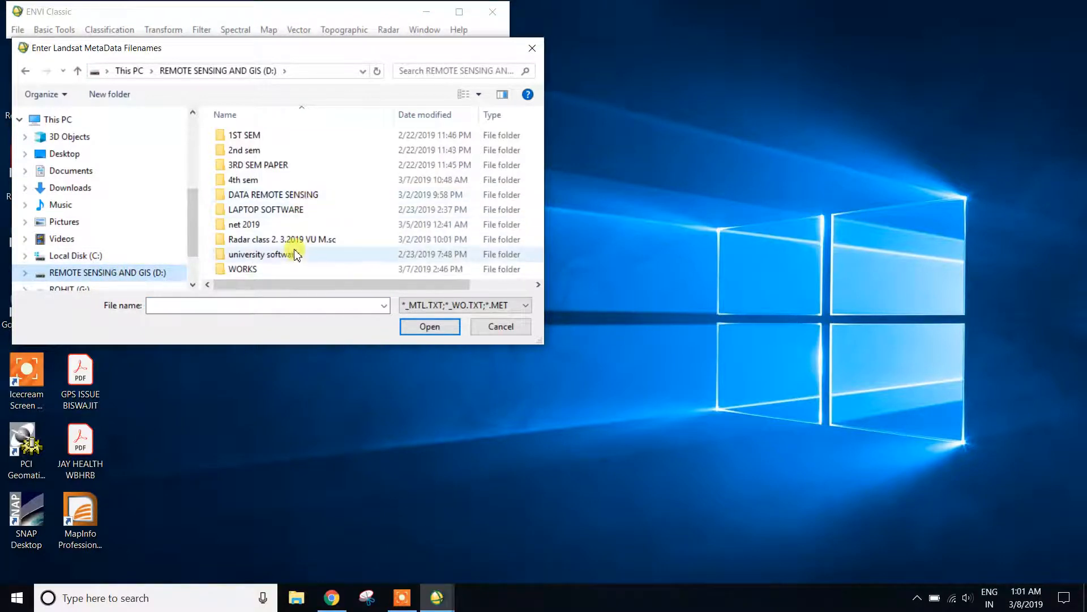
pyautogui.click(277, 198)
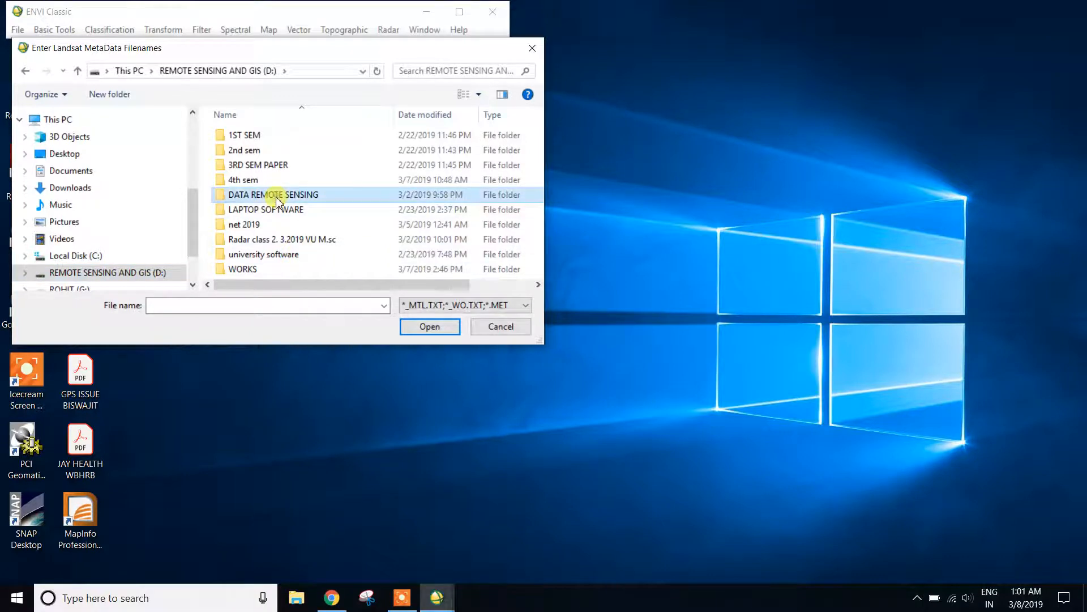
pyautogui.doubleClick(277, 198)
pyautogui.doubleClick(271, 238)
pyautogui.click(251, 135)
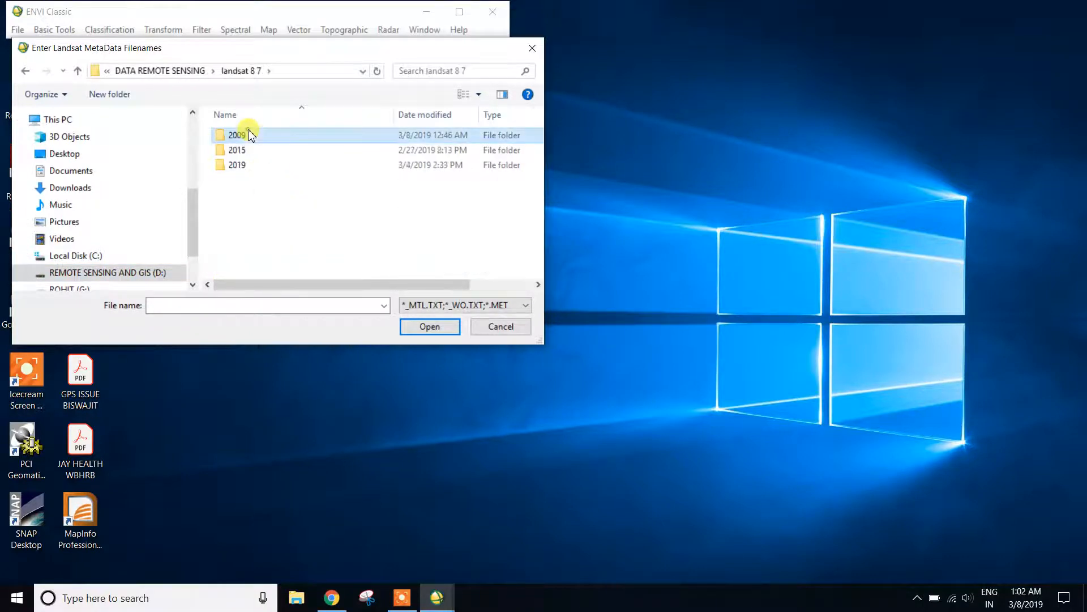
pyautogui.doubleClick(251, 135)
pyautogui.click(255, 151)
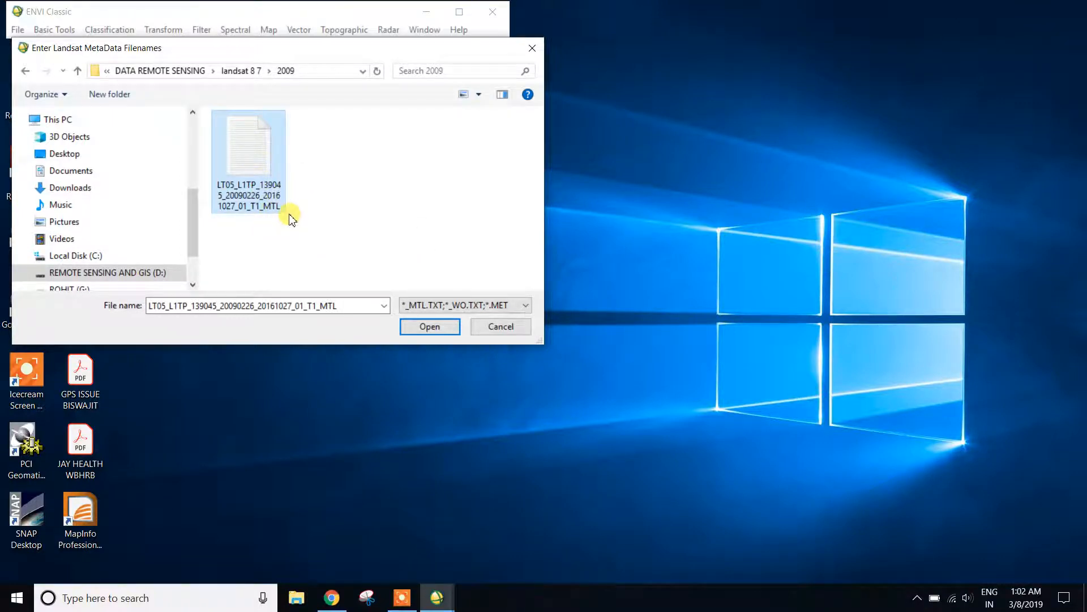
pyautogui.click(424, 327)
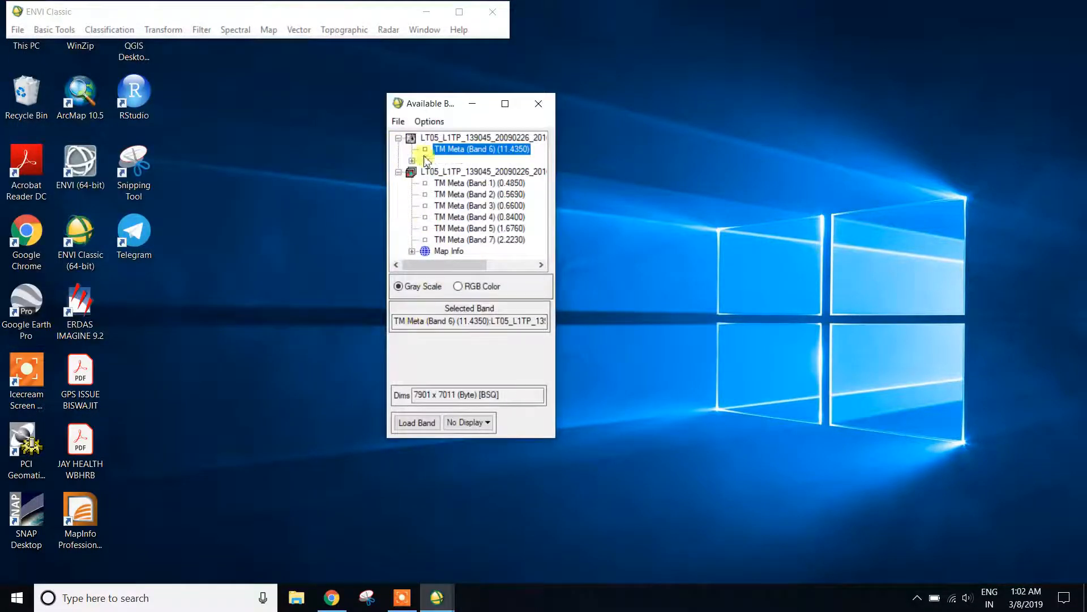
# Load an RGB composite with TM bands 4, 3 and 2 as red, green and blue, and place its image window beside the band list.
pyautogui.moveTo(439, 108); pyautogui.dragTo(259, 69)
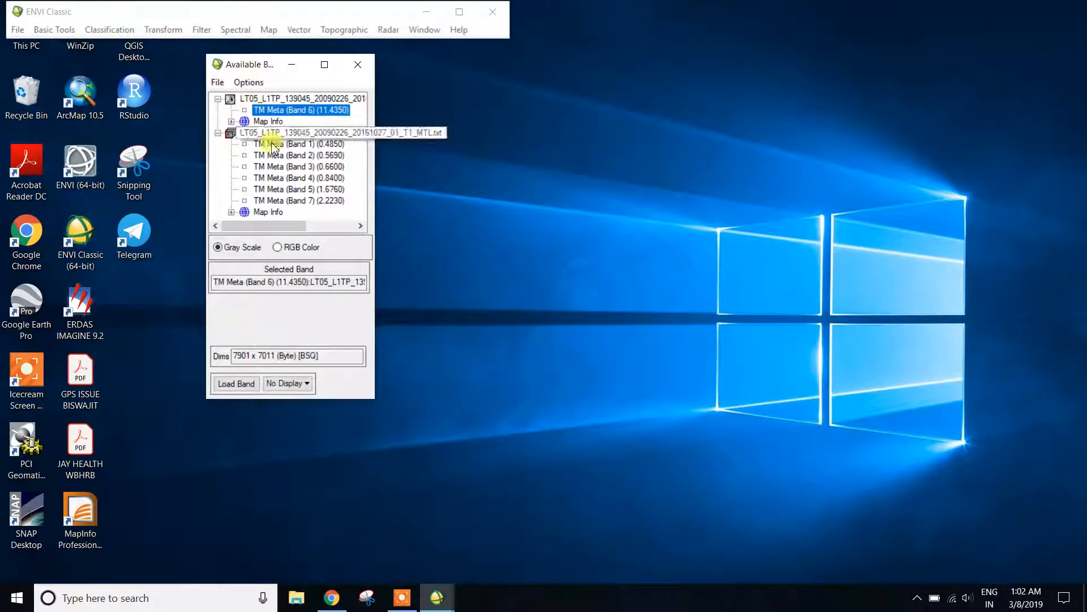
pyautogui.click(290, 247)
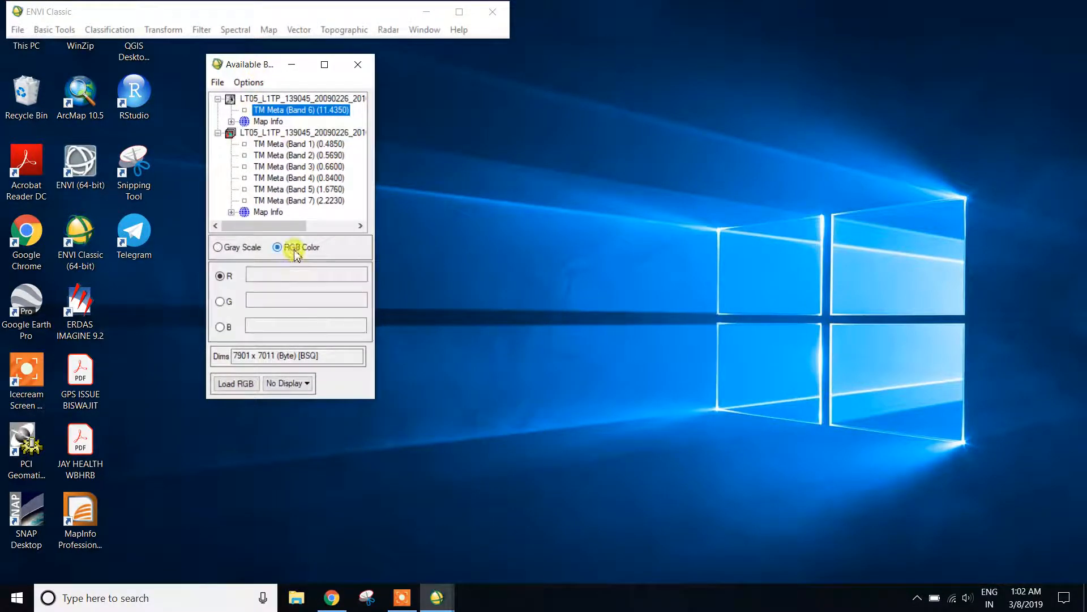
pyautogui.click(320, 178)
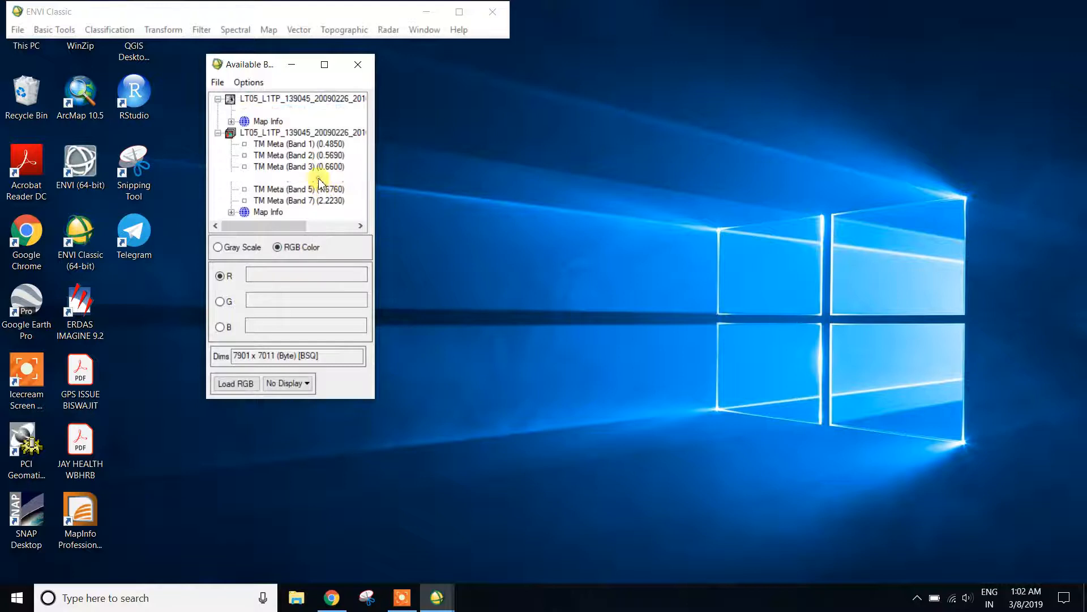
pyautogui.click(316, 167)
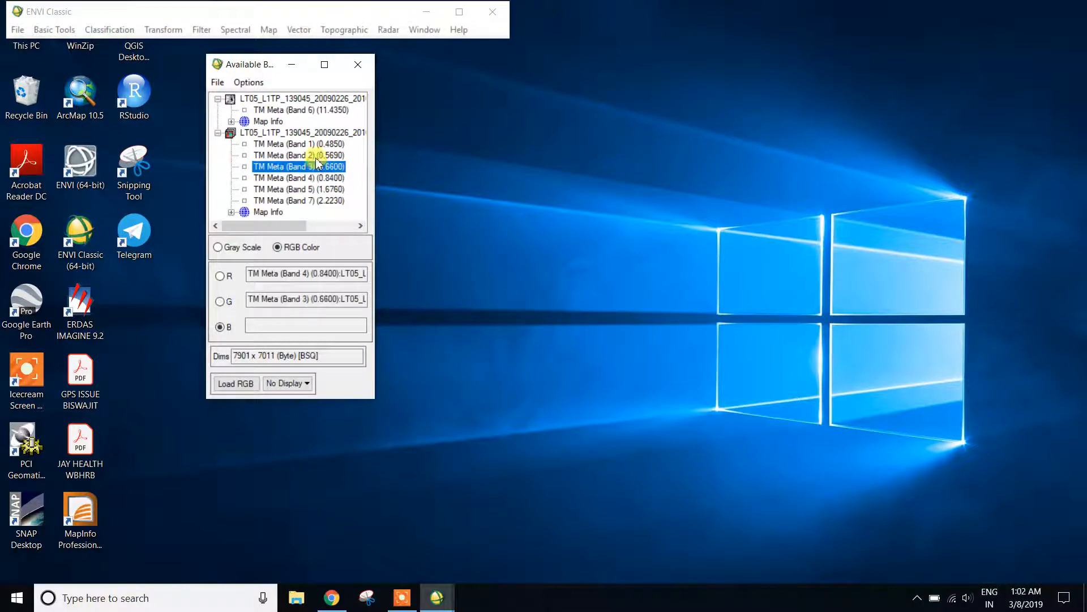
pyautogui.click(317, 155)
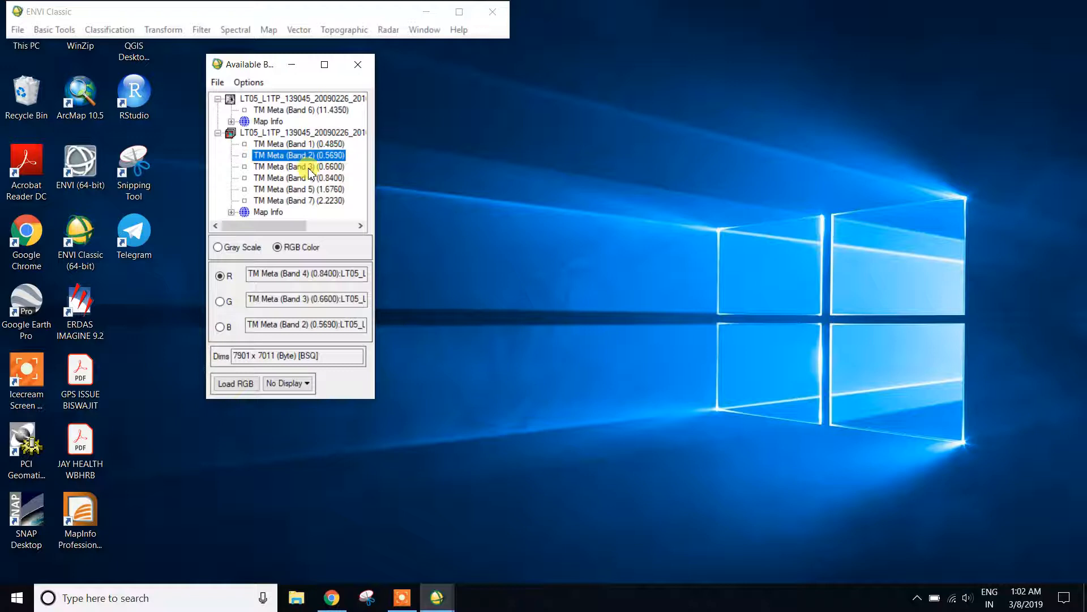
pyautogui.click(241, 384)
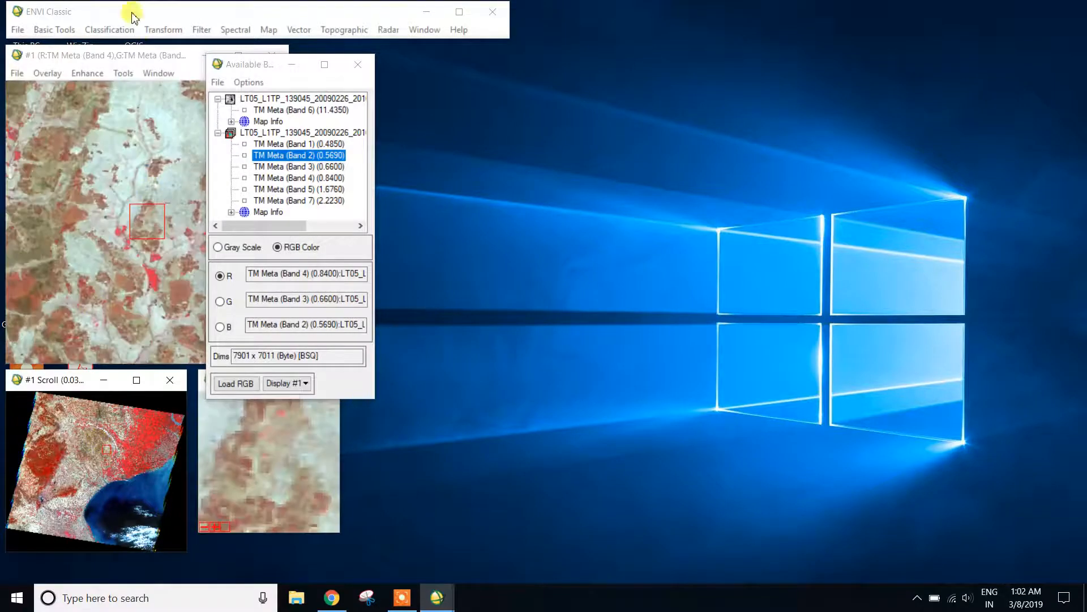
pyautogui.moveTo(116, 55); pyautogui.dragTo(547, 54)
pyautogui.moveTo(547, 356); pyautogui.dragTo(547, 210)
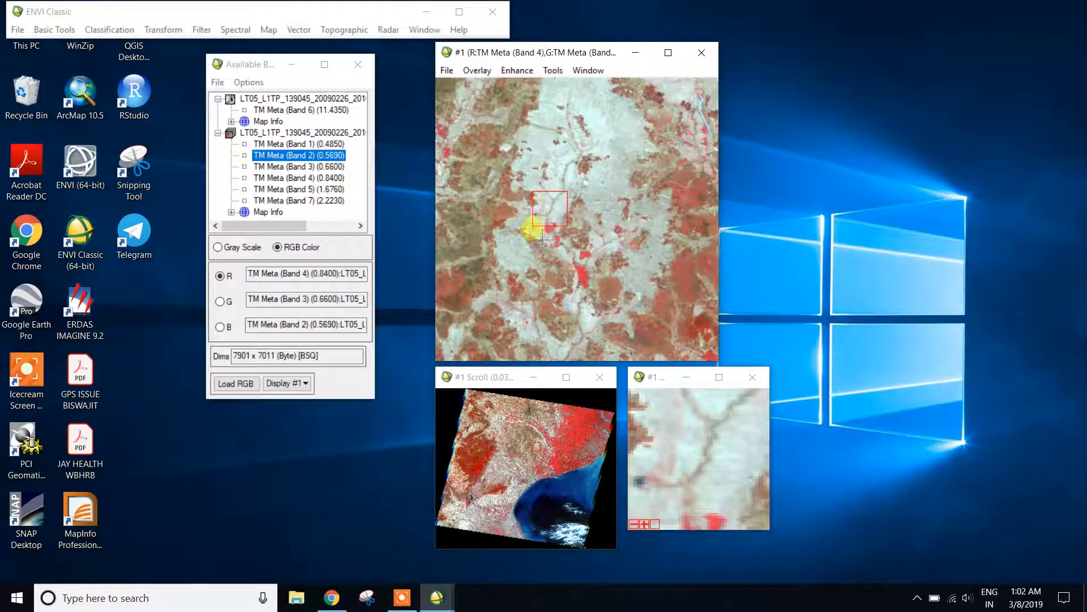
# Inspect pixel coordinates and data values at several places in the image with Cursor Location/Value, and close the read-out.
pyautogui.click(543, 239)
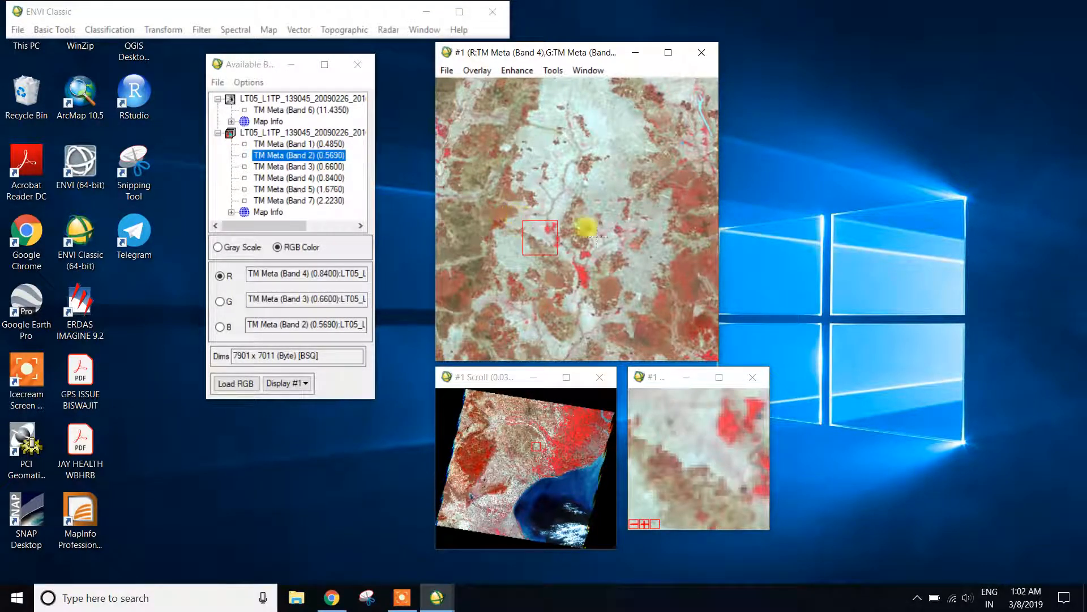
pyautogui.doubleClick(555, 201)
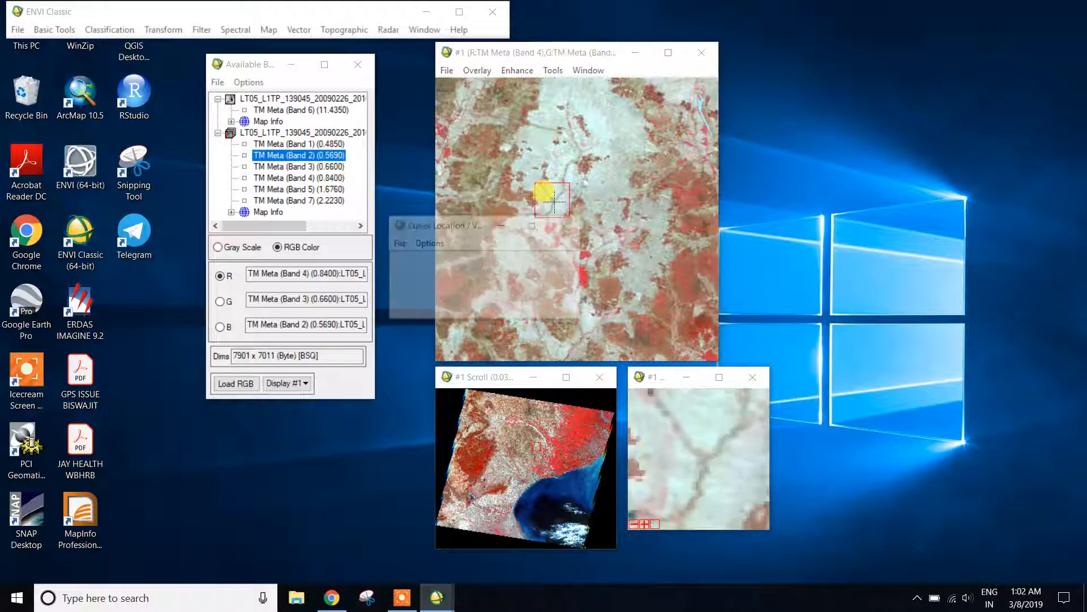
pyautogui.click(568, 225)
pyautogui.rightClick(549, 145)
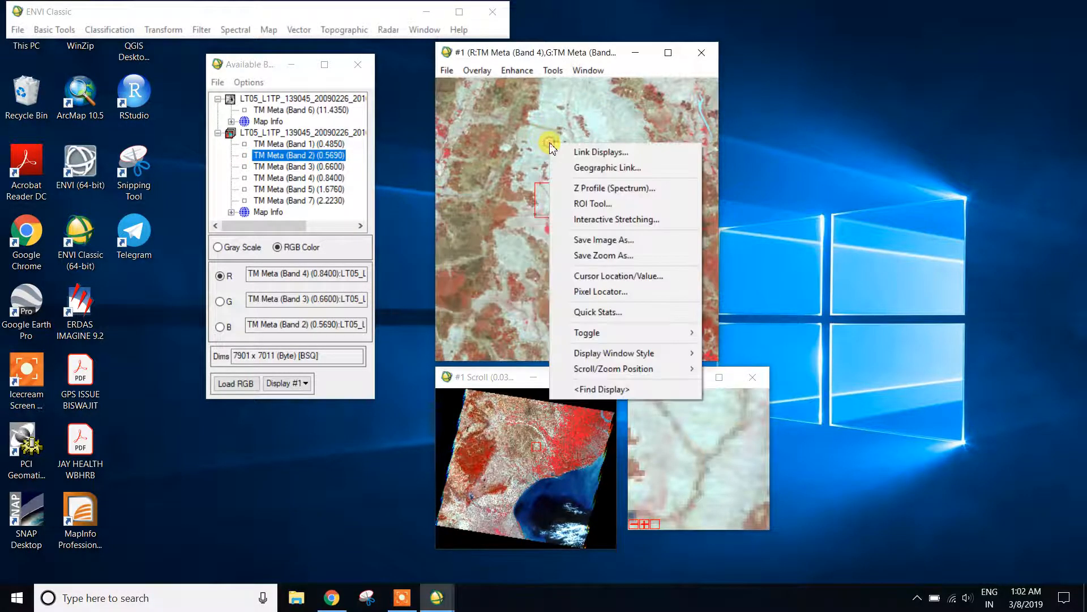
pyautogui.click(617, 276)
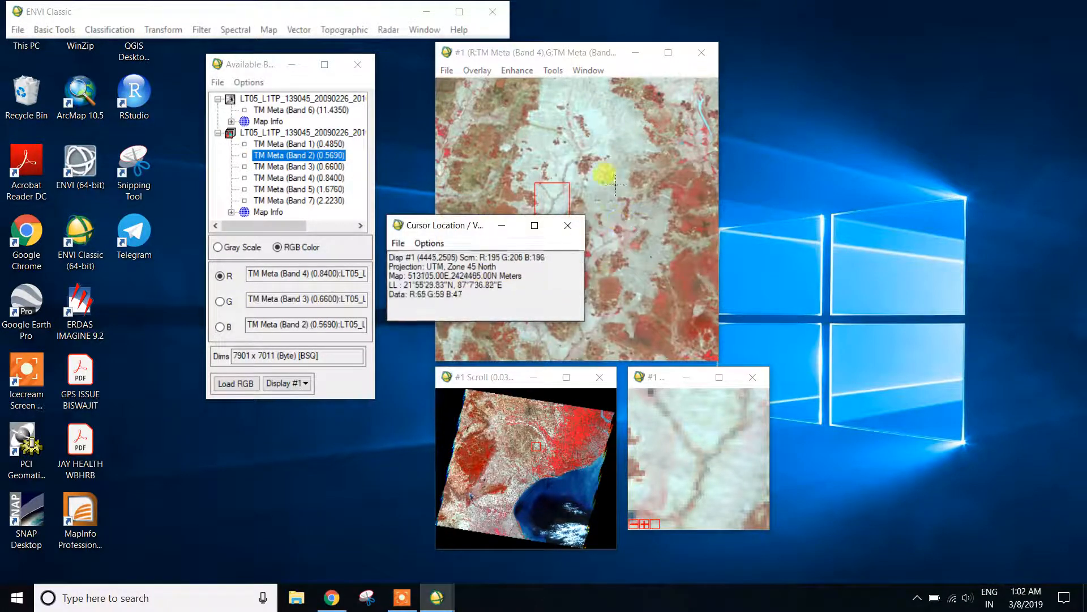
pyautogui.click(641, 266)
pyautogui.moveTo(468, 297); pyautogui.dragTo(388, 296)
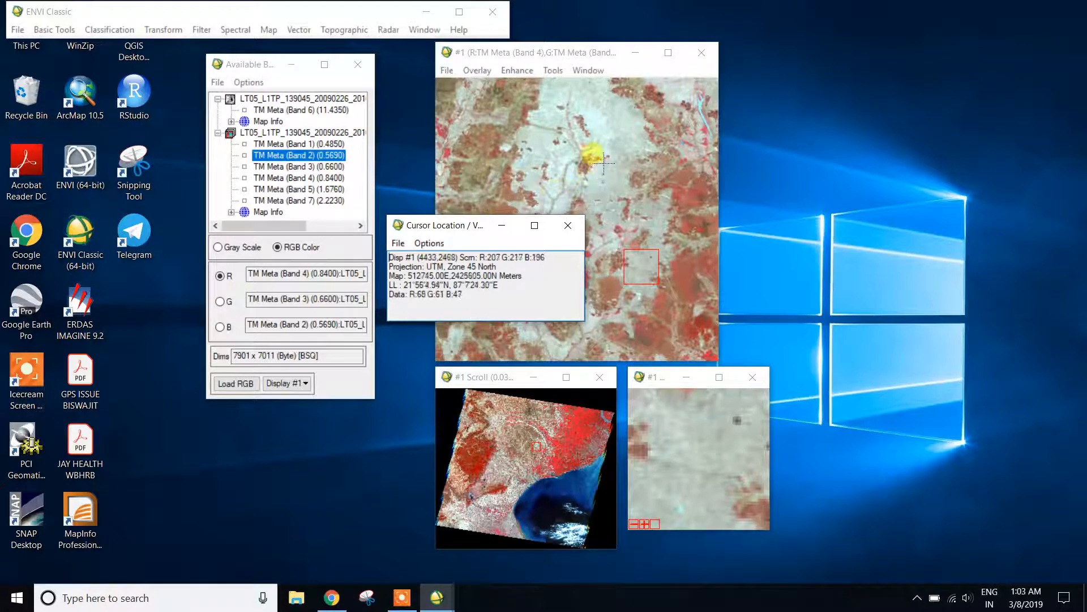
pyautogui.click(571, 223)
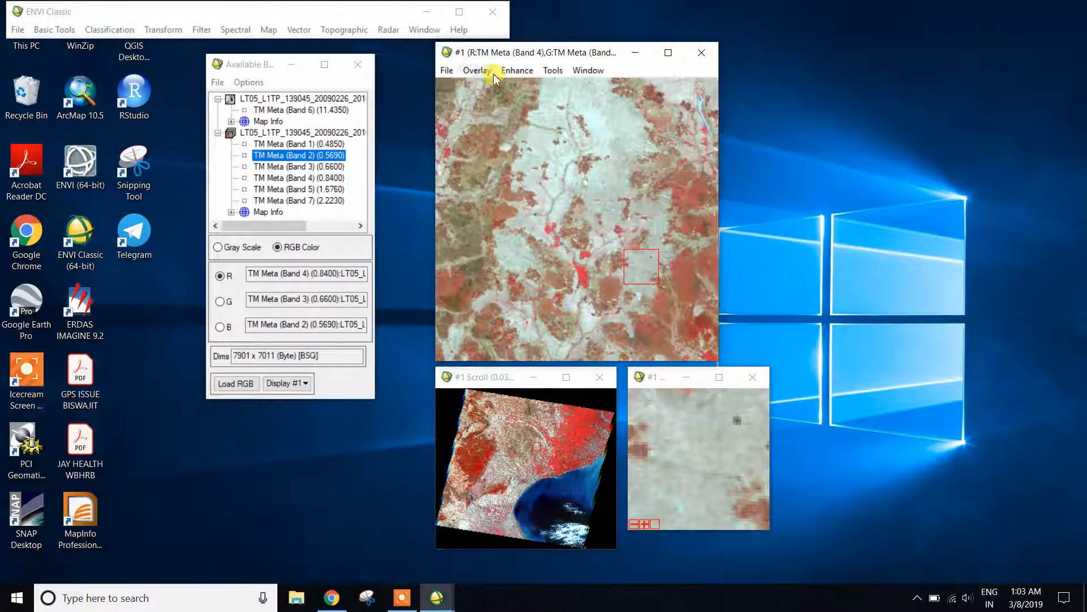
pyautogui.click(231, 29)
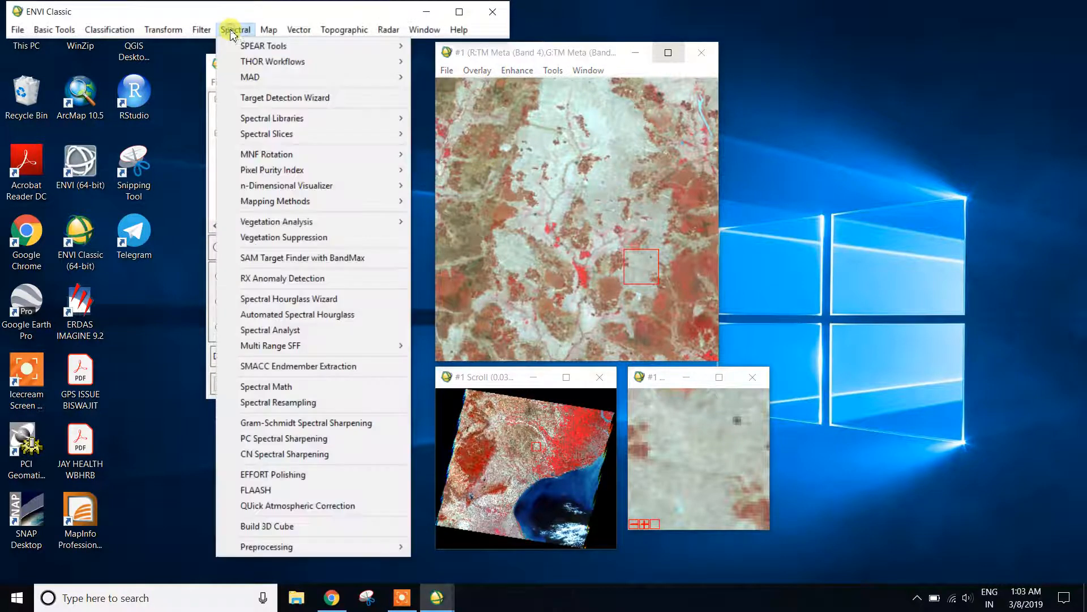
pyautogui.moveTo(285, 547)
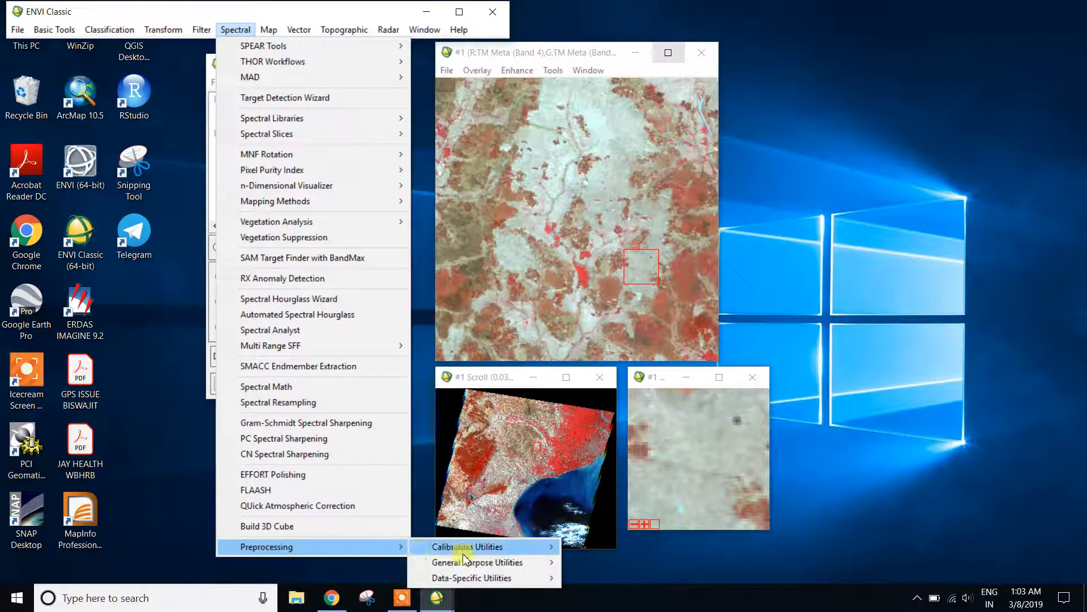
pyautogui.moveTo(467, 549)
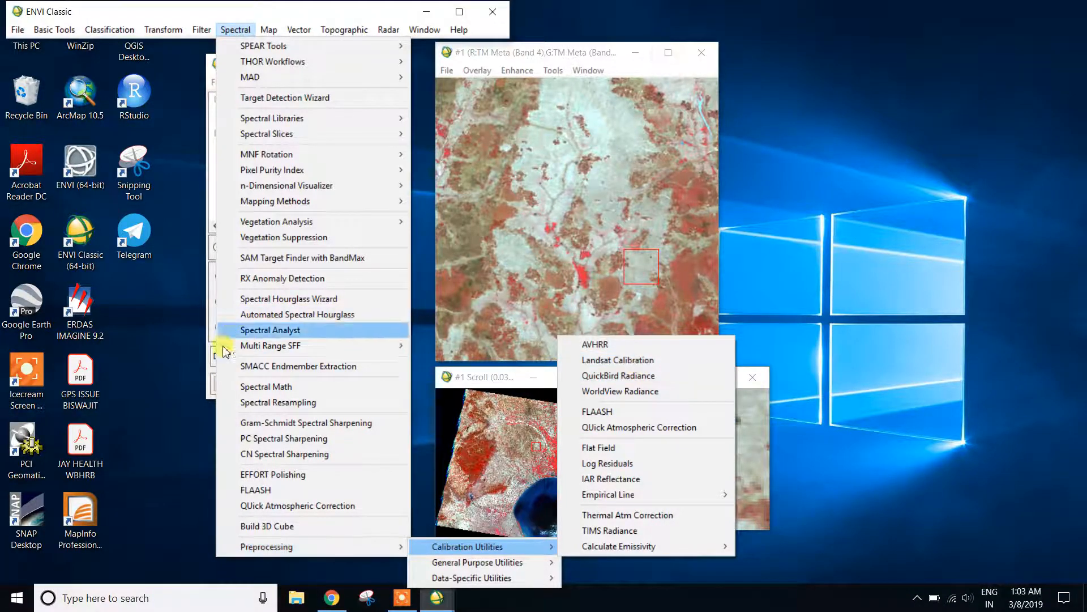
pyautogui.click(164, 369)
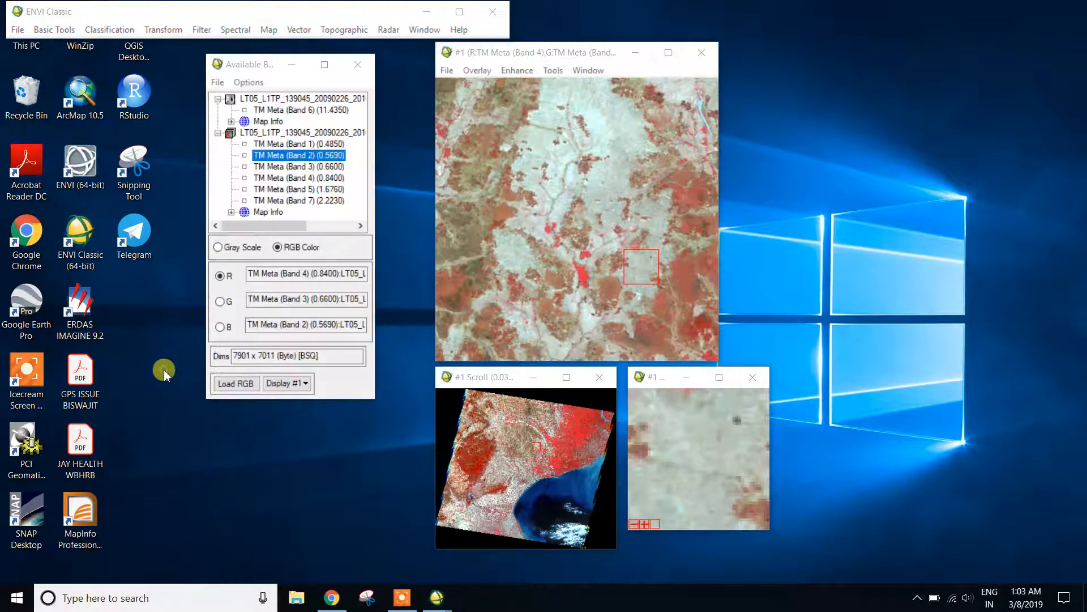
# Start Landsat Calibration on the six-band LT05_L1TP_139045_20090226 TM file, using the full scene and all 6 bands.
pyautogui.click(72, 34)
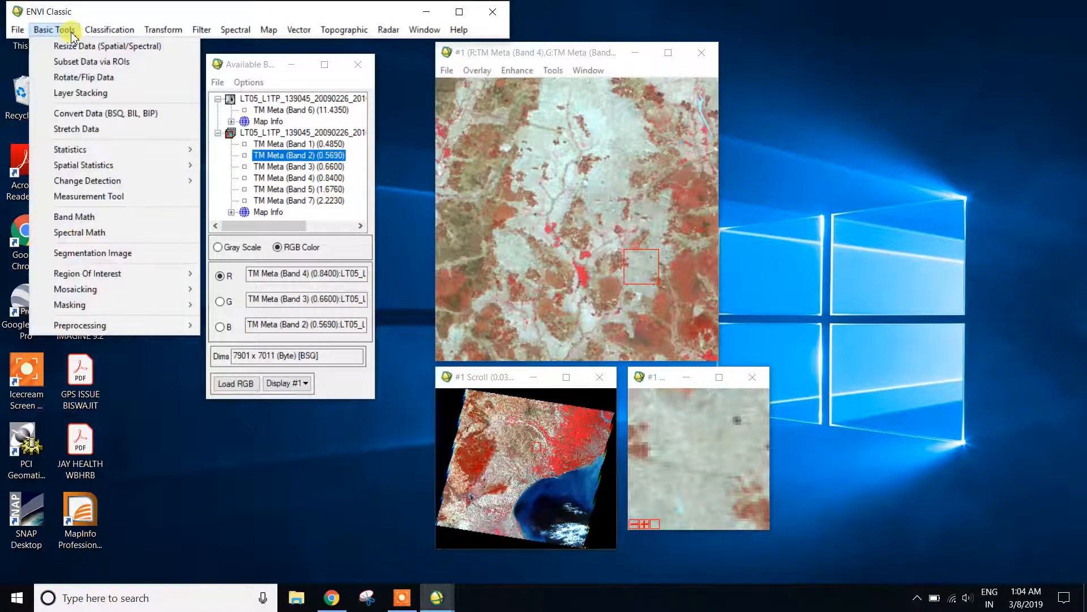
pyautogui.moveTo(146, 324)
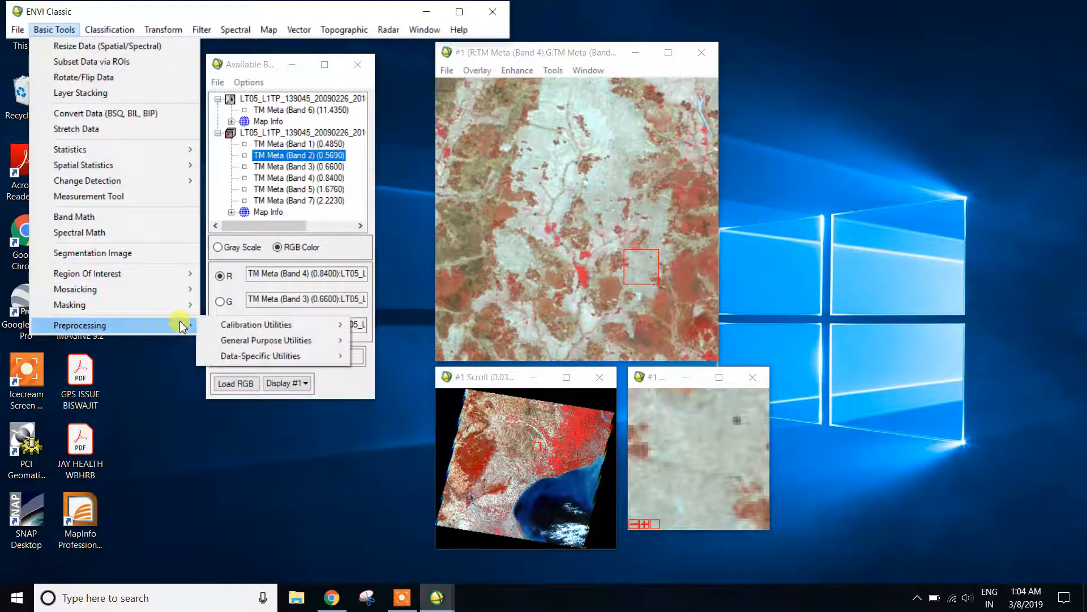
pyautogui.moveTo(235, 326)
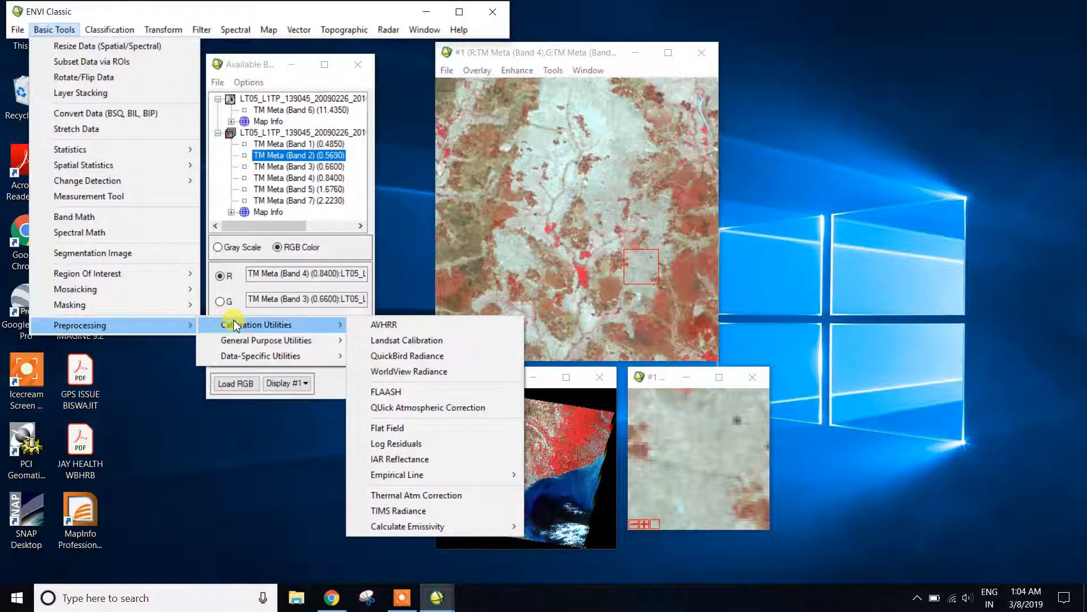
pyautogui.click(419, 344)
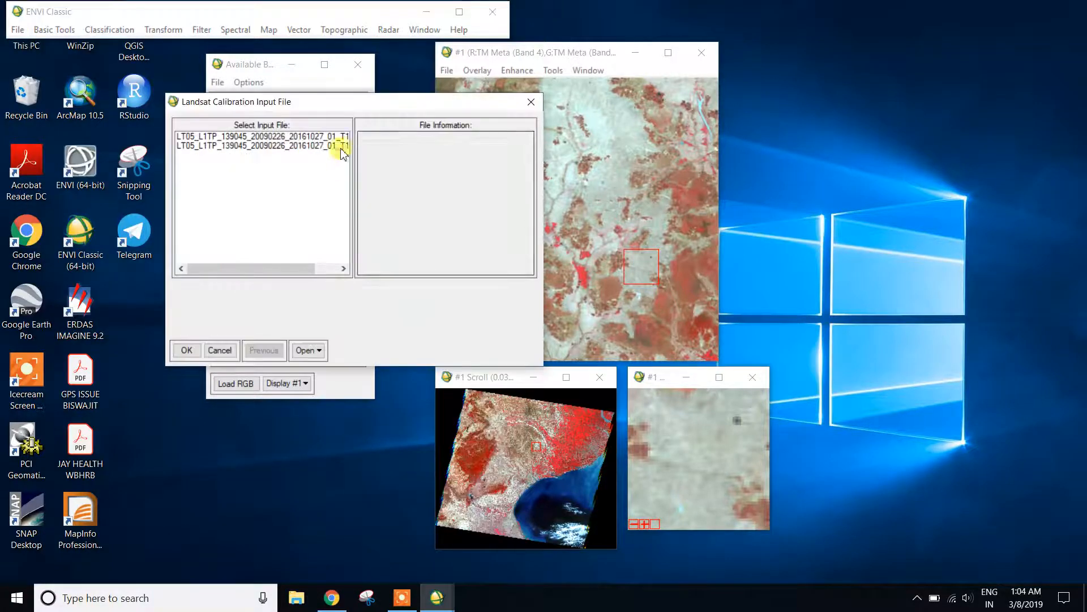
pyautogui.moveTo(349, 102); pyautogui.dragTo(651, 138)
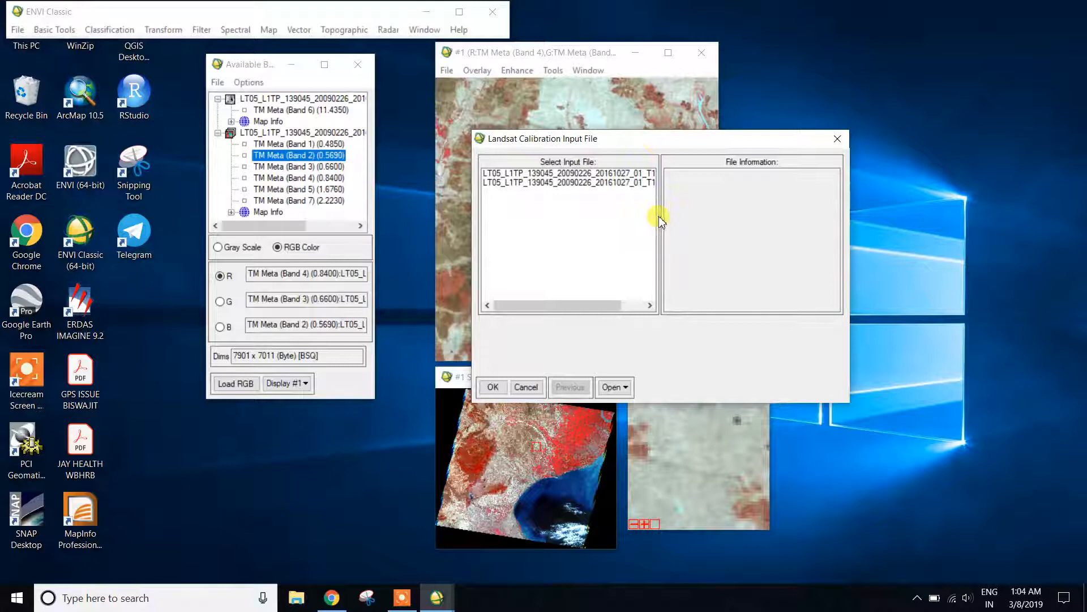
pyautogui.moveTo(554, 304); pyautogui.dragTo(503, 300)
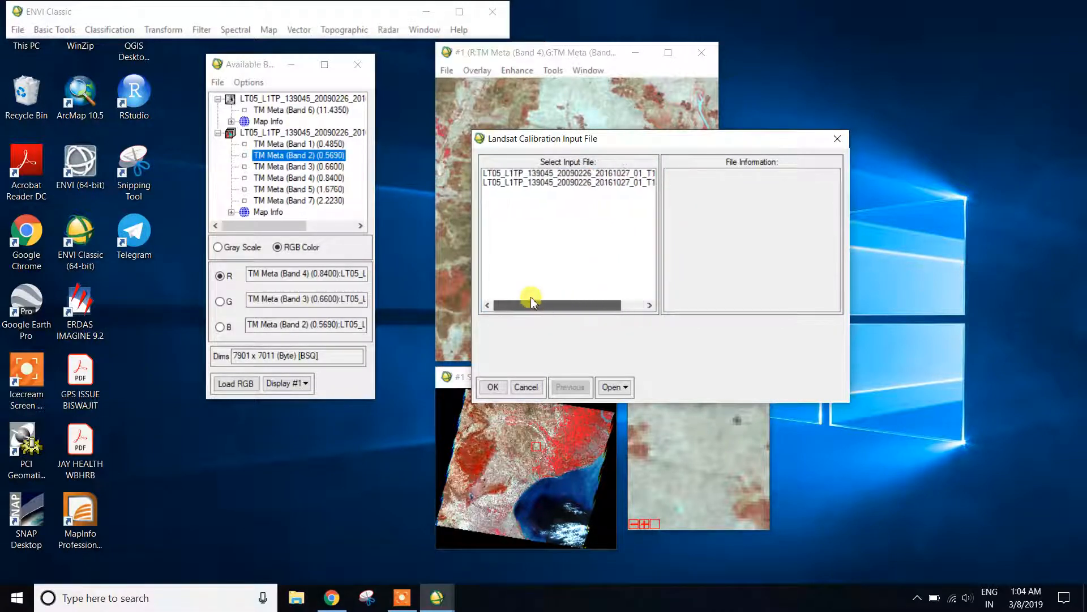
pyautogui.click(500, 183)
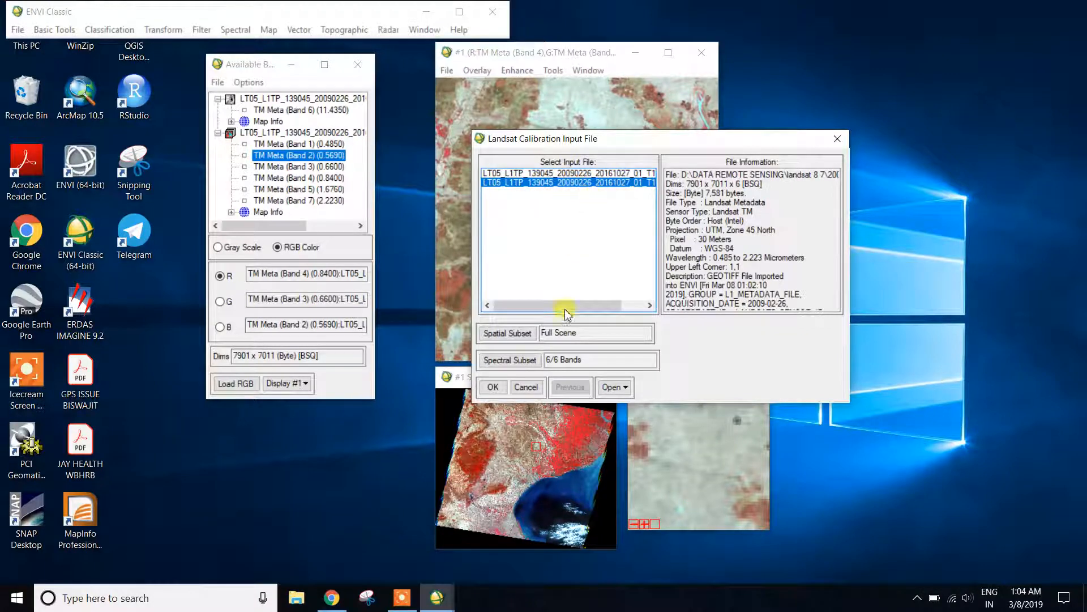
pyautogui.click(506, 361)
pyautogui.click(403, 276)
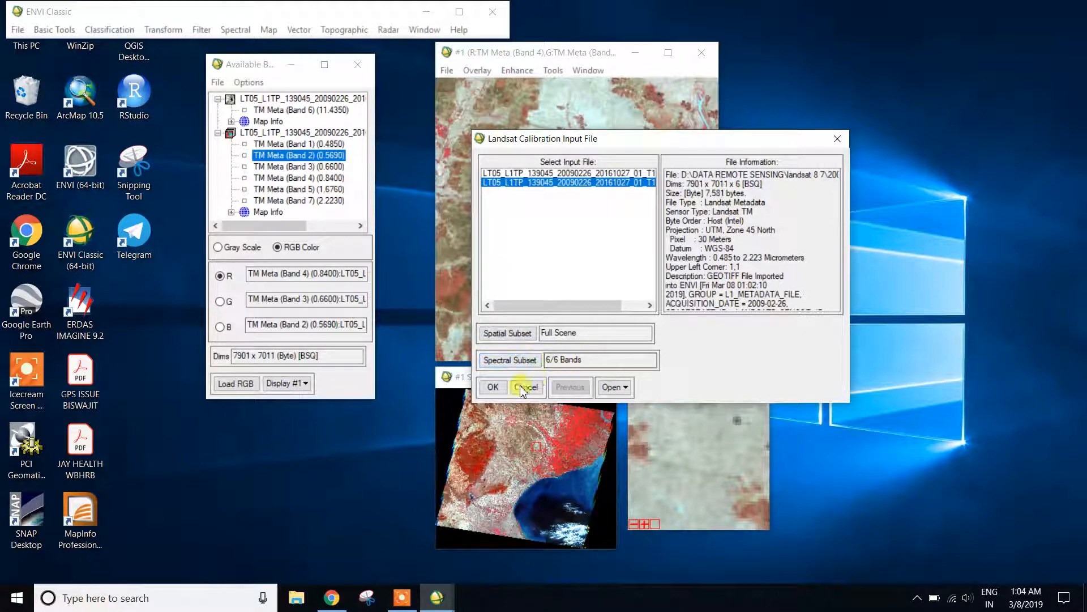
pyautogui.click(492, 387)
# Run the reflectance calibration with output to the file dn_toa in WORKS, 2009 digha on drive D.
pyautogui.moveTo(435, 102); pyautogui.dragTo(783, 69)
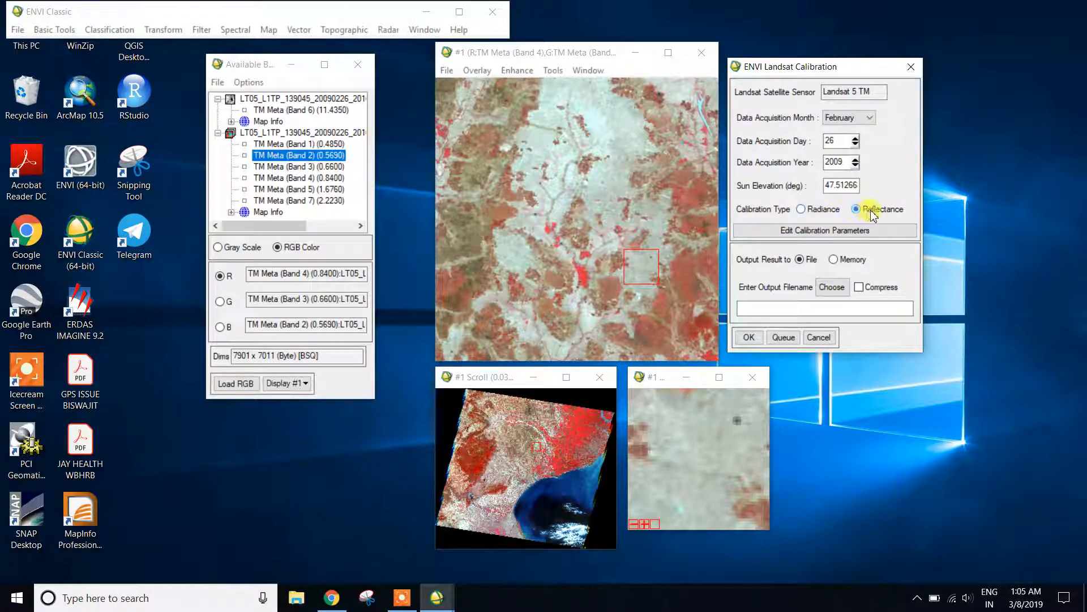
pyautogui.click(833, 288)
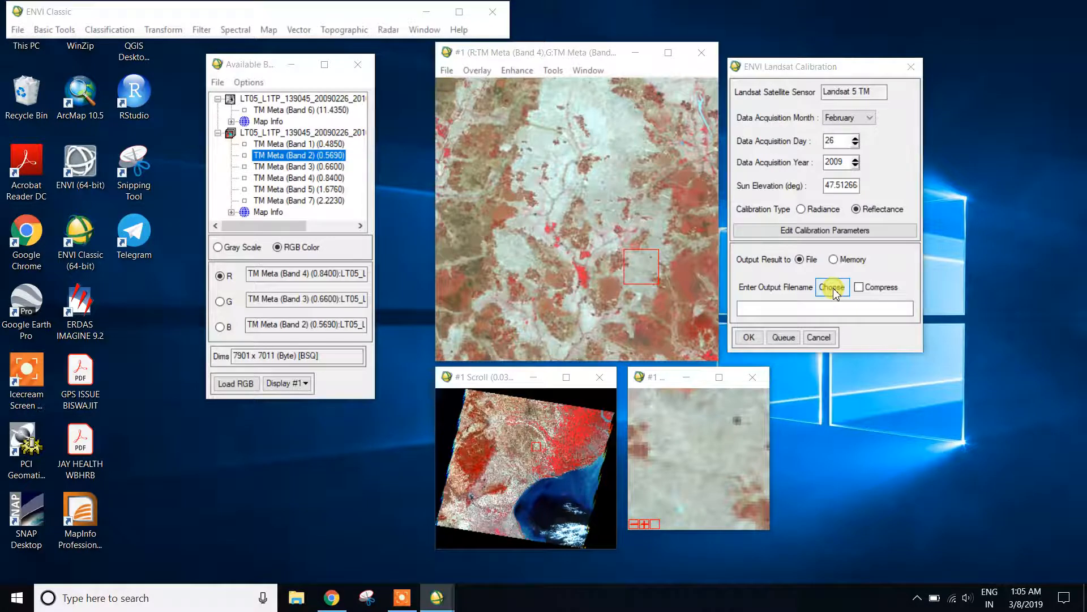
pyautogui.scroll(-5, 635, 305)
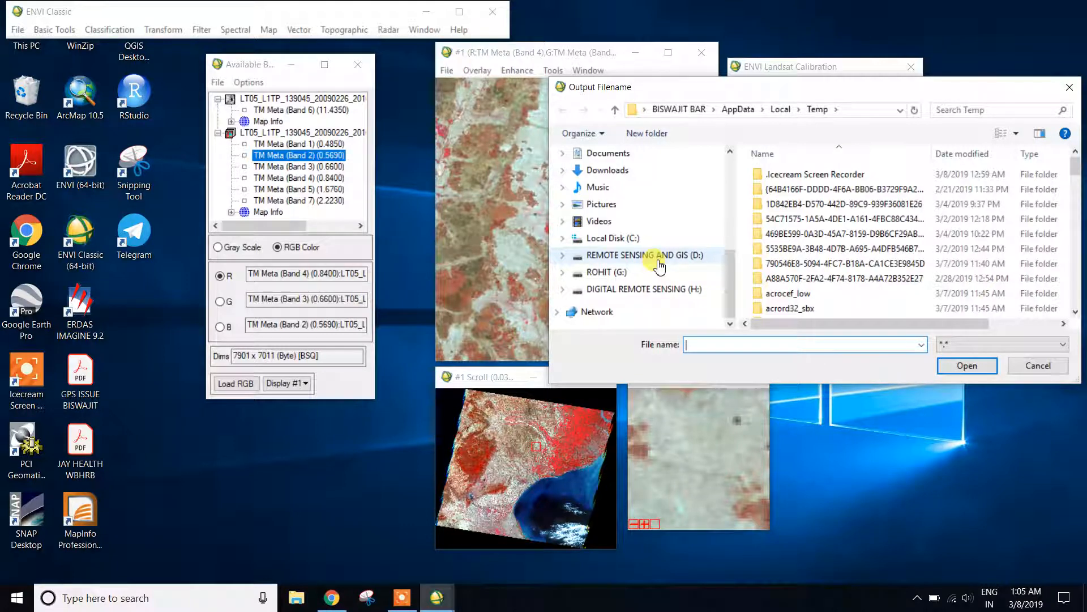
pyautogui.click(658, 263)
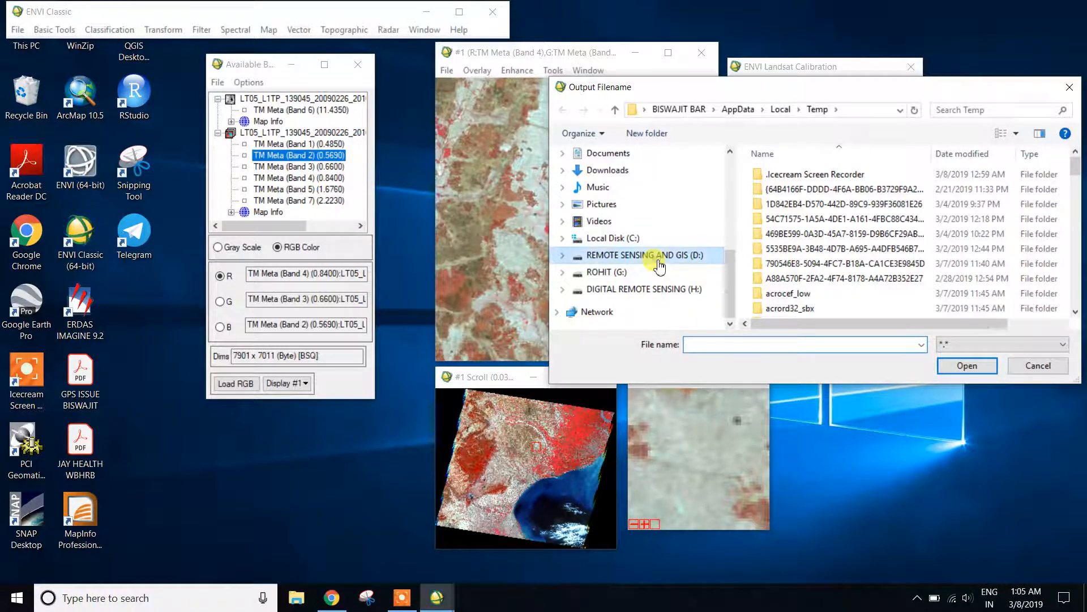
pyautogui.doubleClick(789, 313)
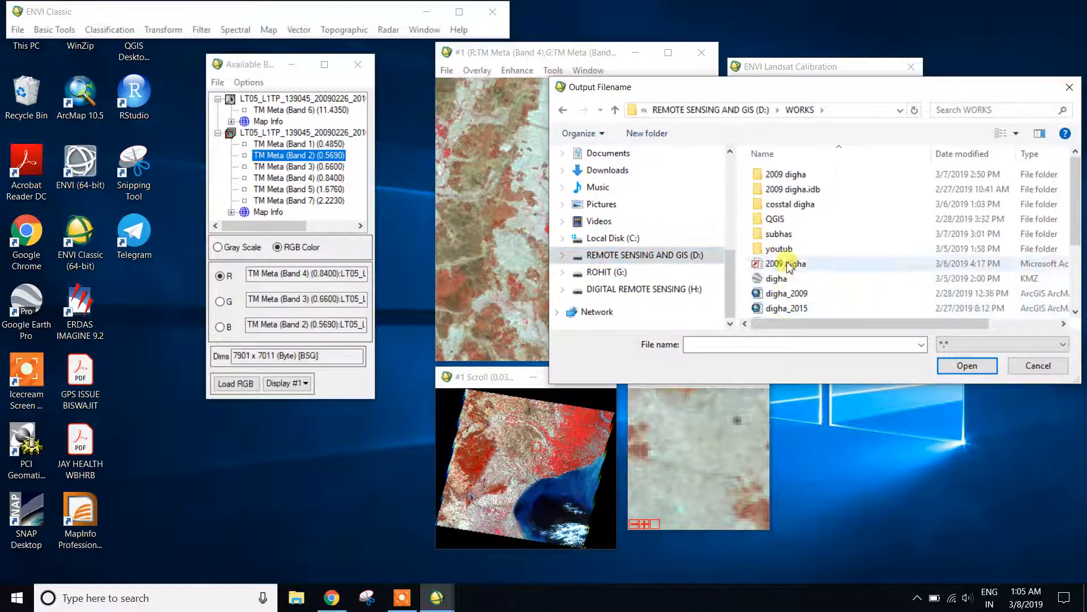
pyautogui.doubleClick(813, 176)
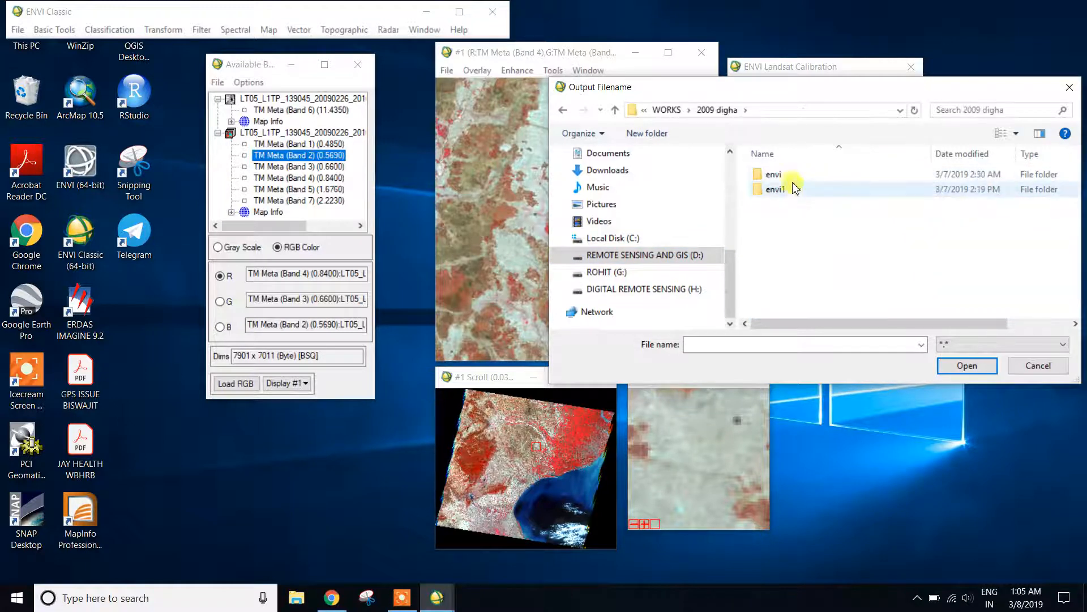
pyautogui.click(768, 346)
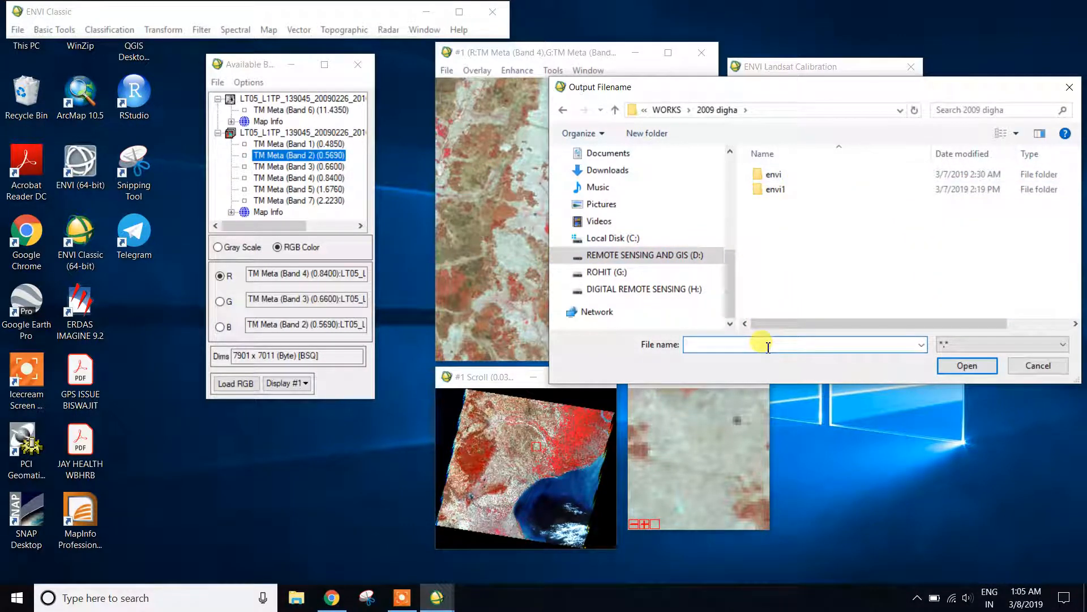
pyautogui.write('dn_toa')
pyautogui.click(963, 365)
pyautogui.click(748, 338)
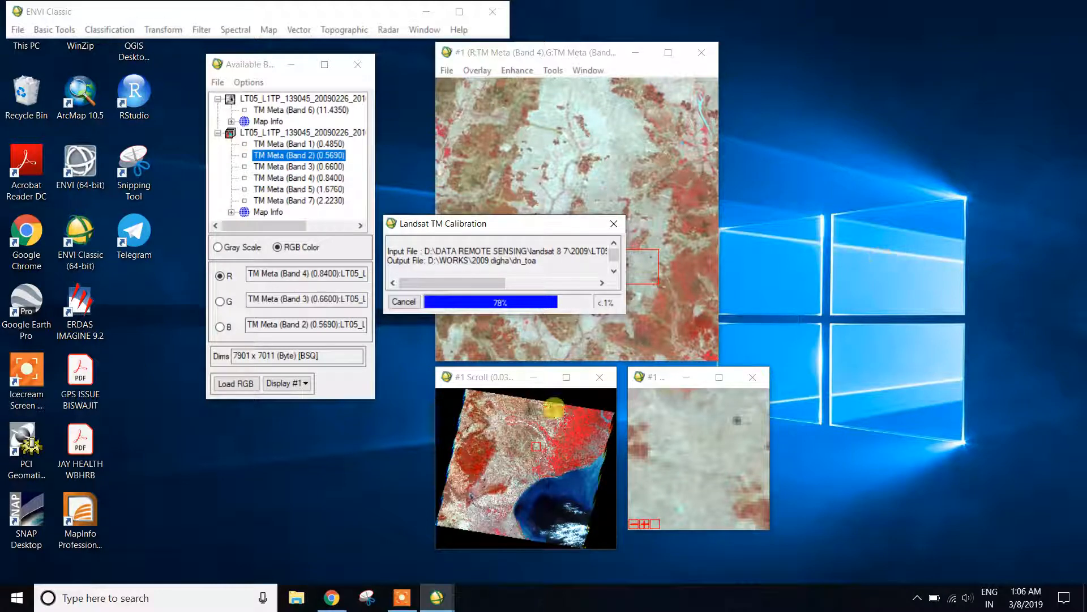
pyautogui.click(402, 597)
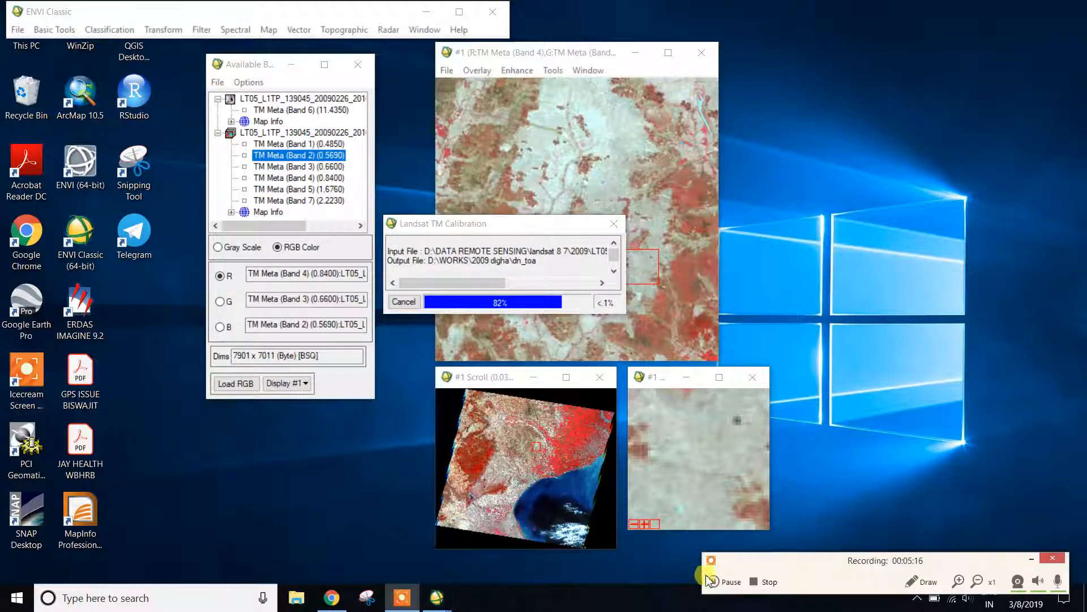
pyautogui.click(1036, 561)
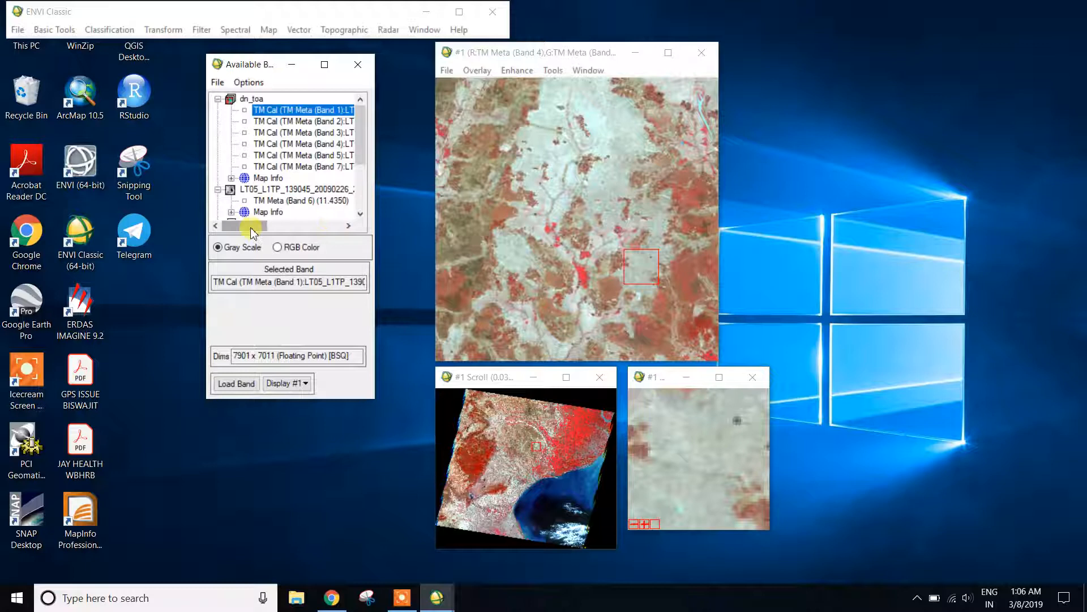
# Load the calibrated dn_toa bands 4, 3 and 2 as red, green and blue into a new display.
pyautogui.click(277, 248)
pyautogui.moveTo(252, 225); pyautogui.dragTo(271, 231)
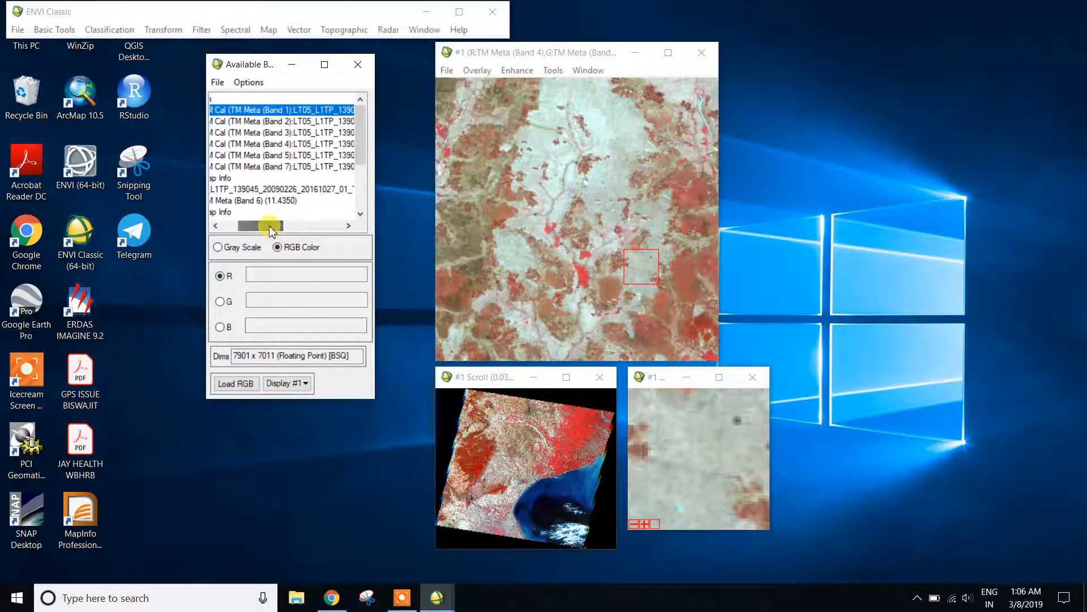
pyautogui.click(295, 143)
pyautogui.click(295, 132)
pyautogui.click(295, 122)
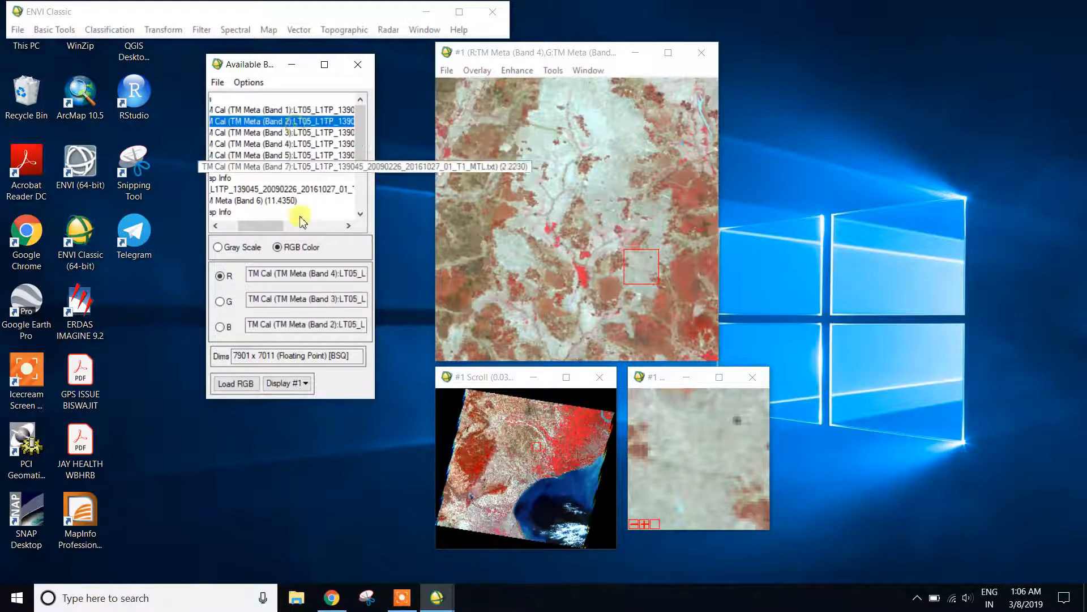
pyautogui.click(290, 383)
pyautogui.click(280, 396)
pyautogui.click(232, 383)
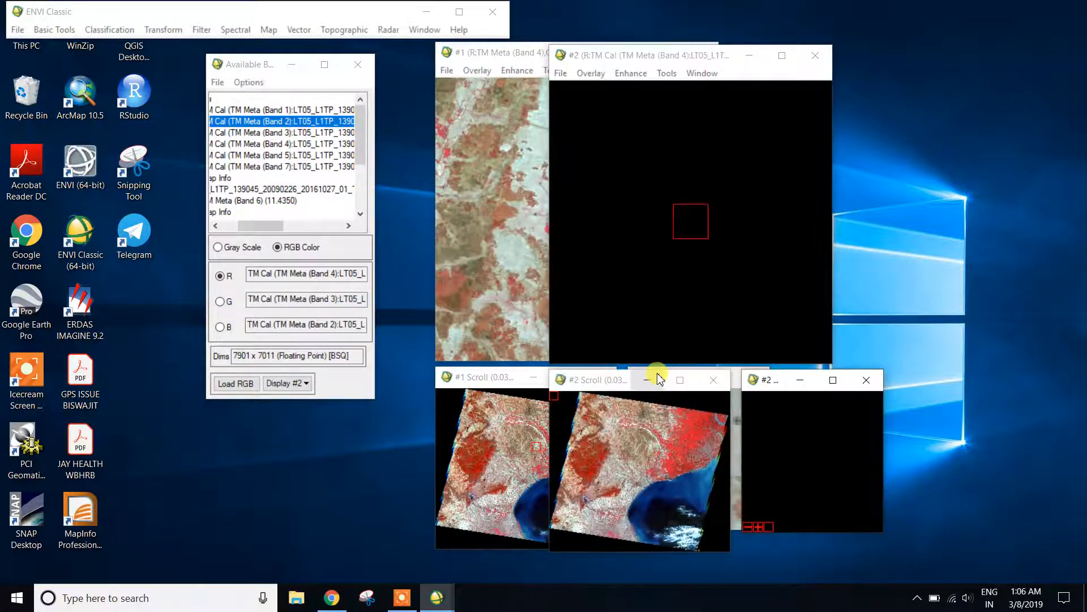
# Show a central part of the scene in display #2 and arrange both displays side by side with the band list between them.
pyautogui.click(630, 470)
pyautogui.moveTo(433, 64); pyautogui.dragTo(113, 57)
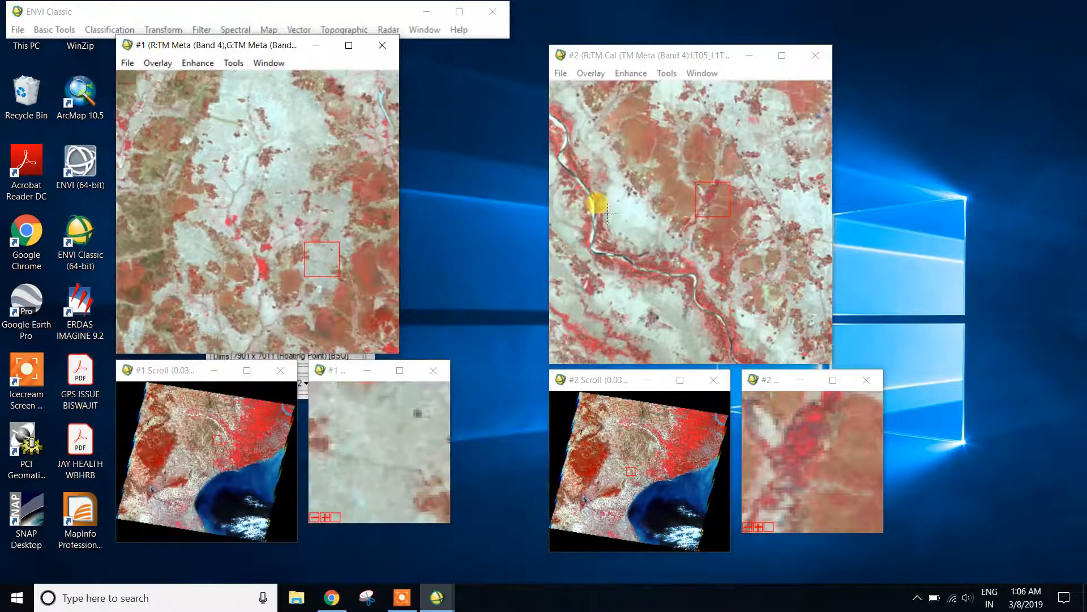
pyautogui.moveTo(218, 46); pyautogui.dragTo(117, 55)
pyautogui.click(369, 119)
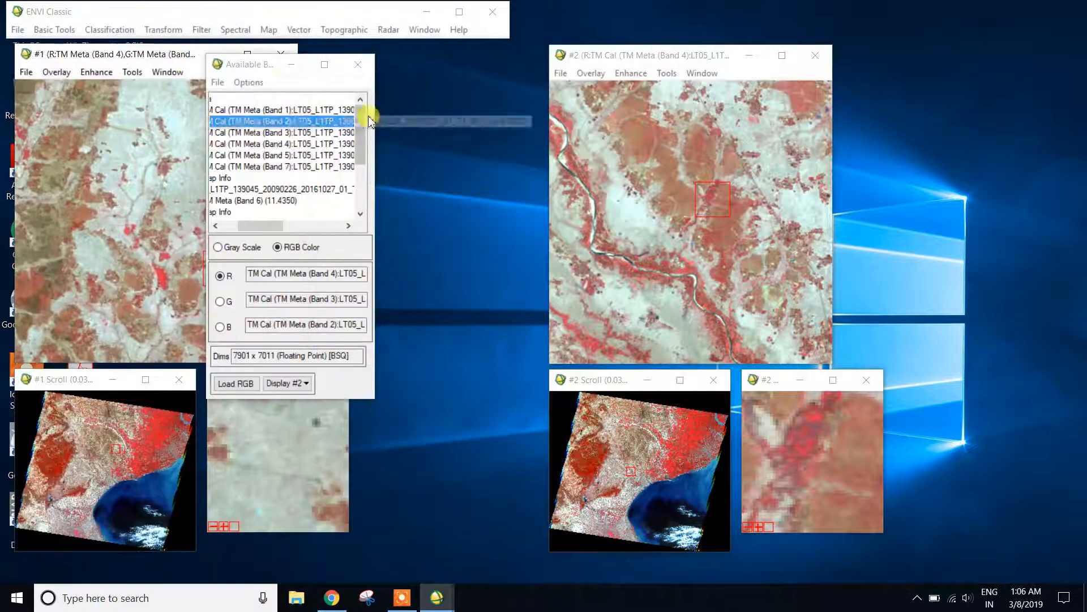
pyautogui.moveTo(243, 72); pyautogui.dragTo(373, 70)
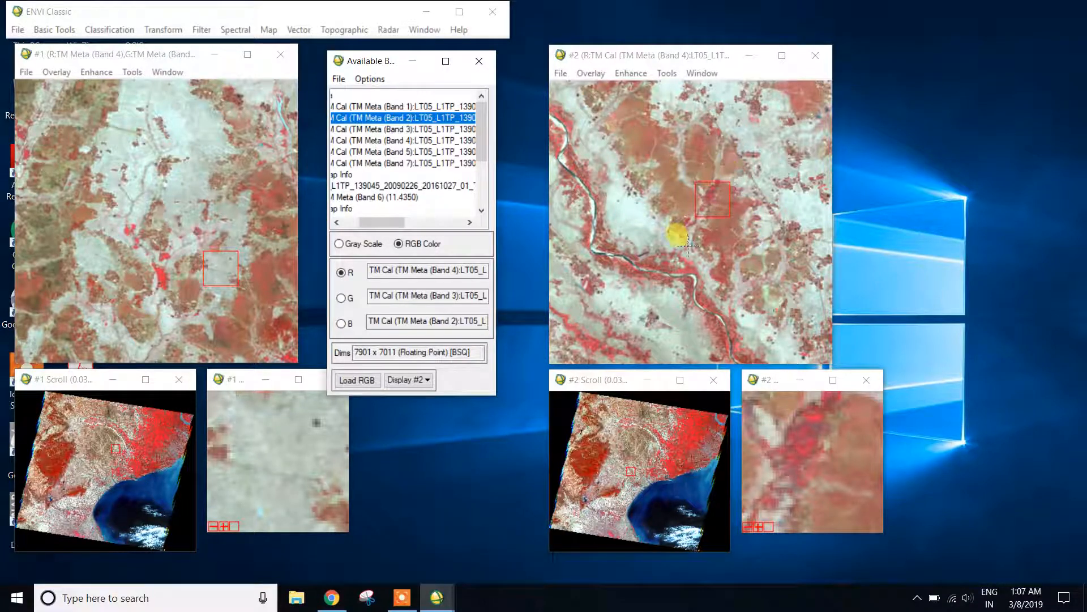
# Inspect the calibrated data values in display #2 with Cursor Location/Value, and close the read-out.
pyautogui.rightClick(637, 187)
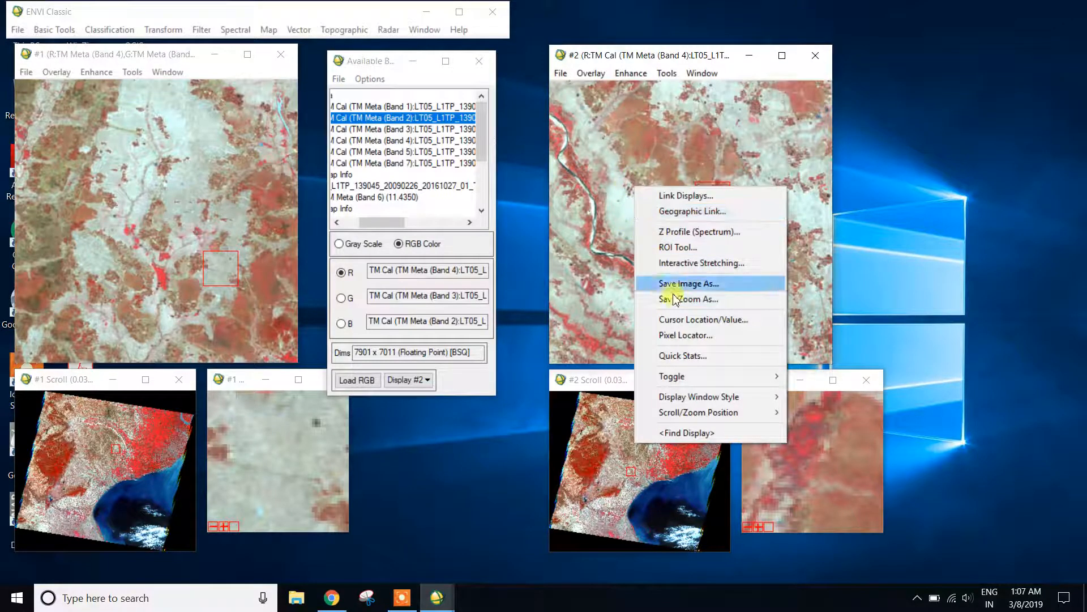
pyautogui.click(696, 321)
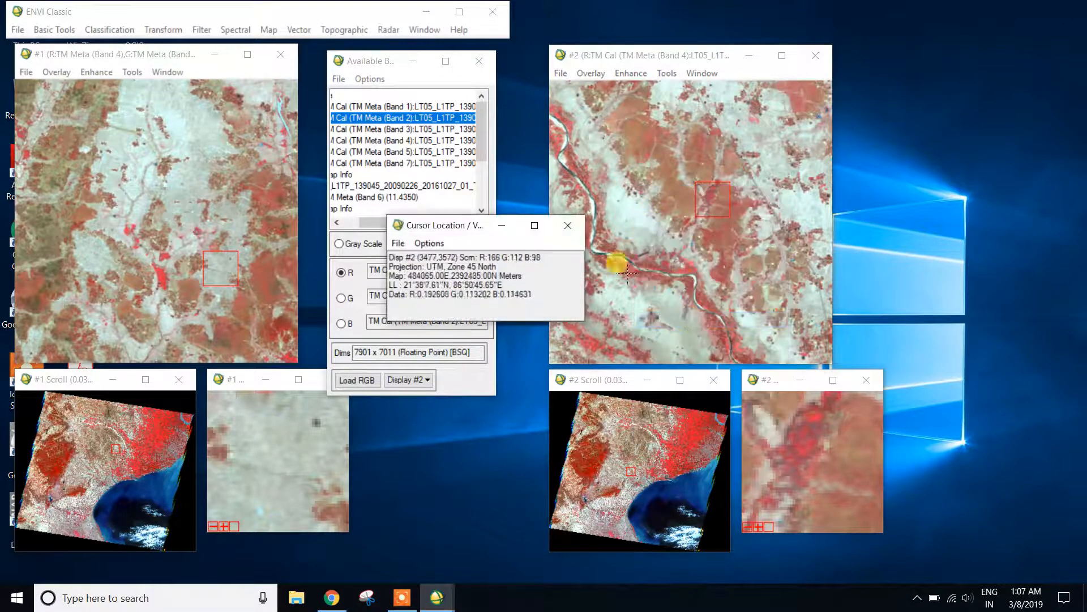
pyautogui.moveTo(455, 226); pyautogui.dragTo(876, 179)
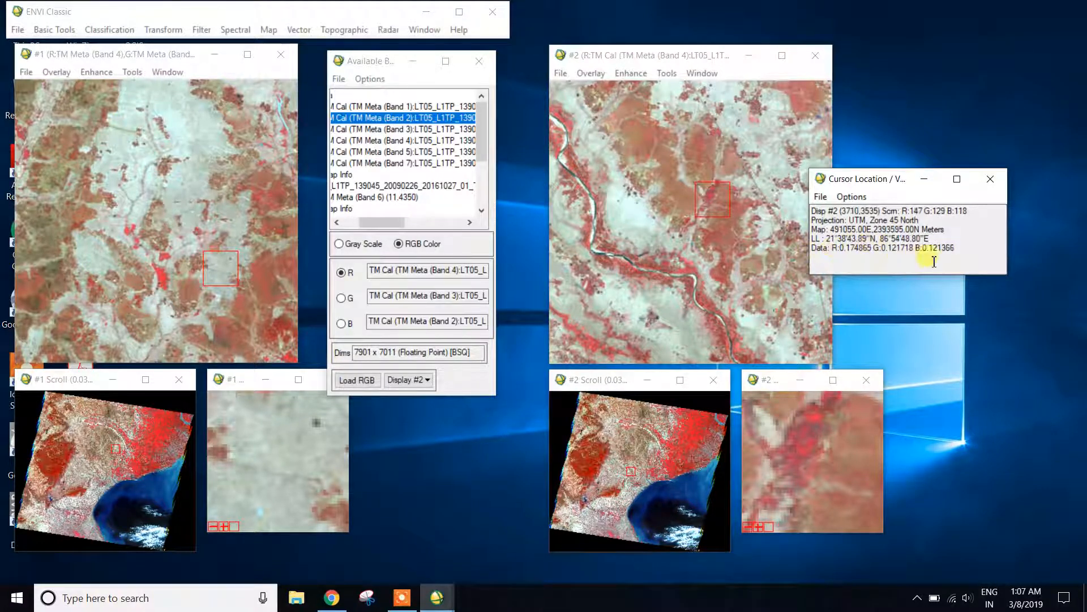
pyautogui.click(990, 178)
# Compare the uncalibrated data values at two places in display #1 with those in display #2 using the cursor read-out.
pyautogui.click(159, 194)
pyautogui.doubleClick(159, 195)
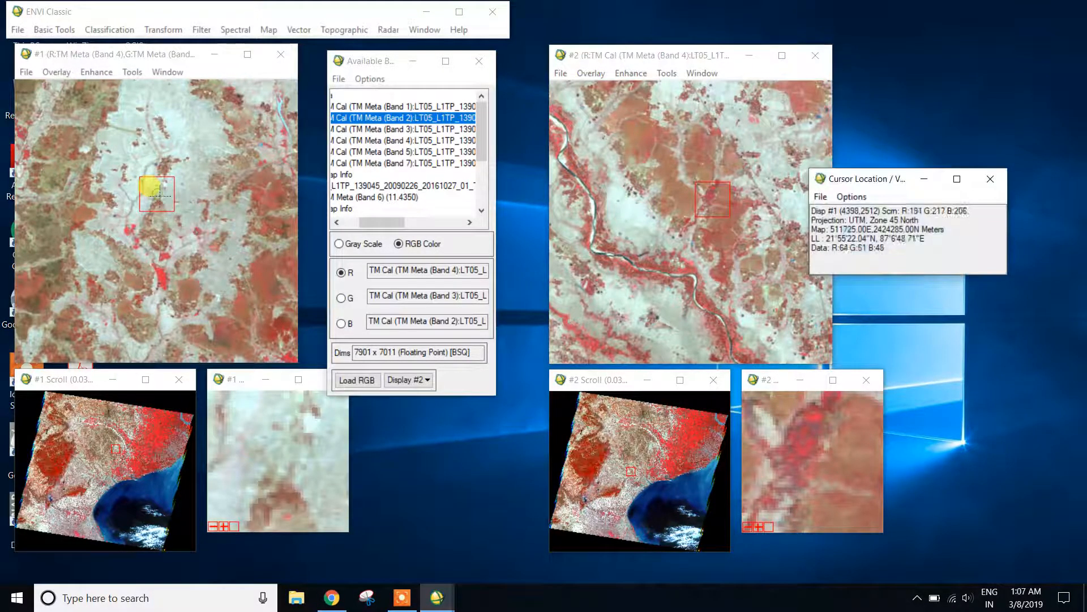
pyautogui.moveTo(884, 180); pyautogui.dragTo(348, 145)
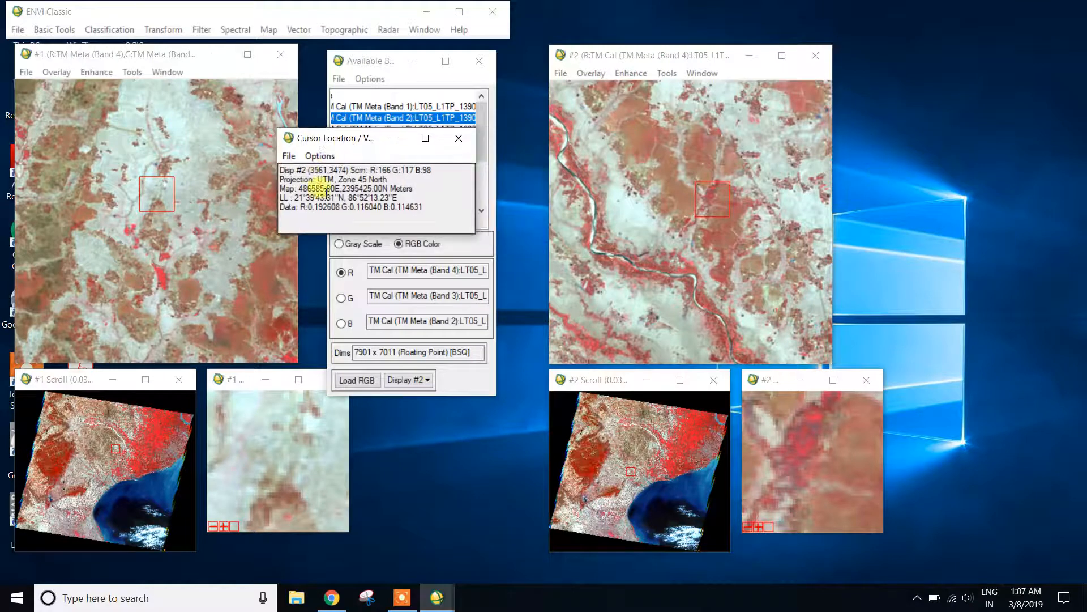
pyautogui.click(458, 138)
pyautogui.click(233, 177)
pyautogui.doubleClick(233, 178)
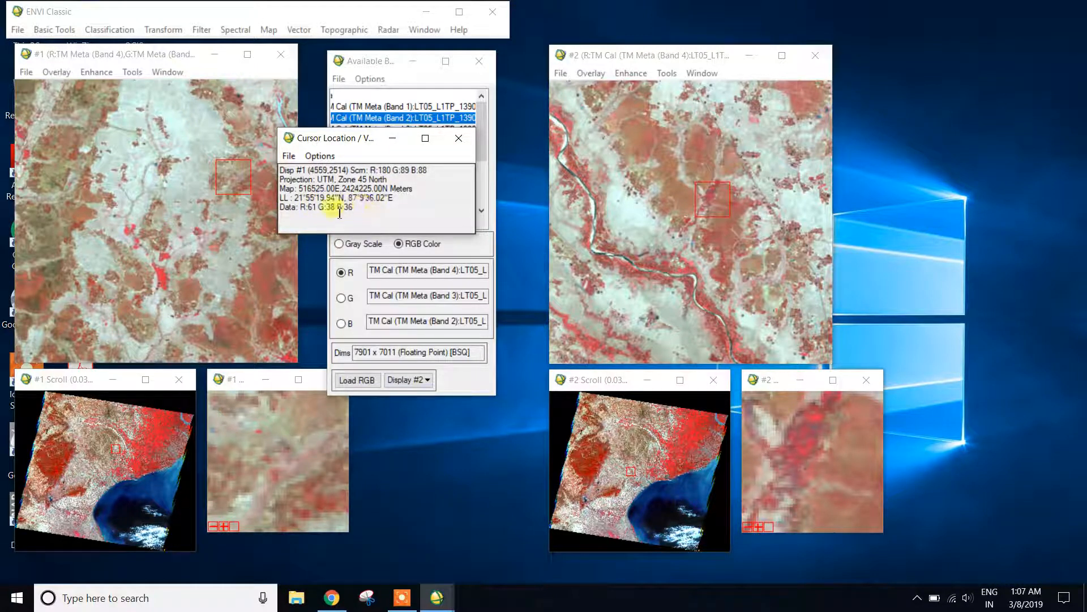
pyautogui.click(459, 138)
# Read the reflectance values around a bright patch in display #2, close the read-out and show the area around the wide river.
pyautogui.click(650, 191)
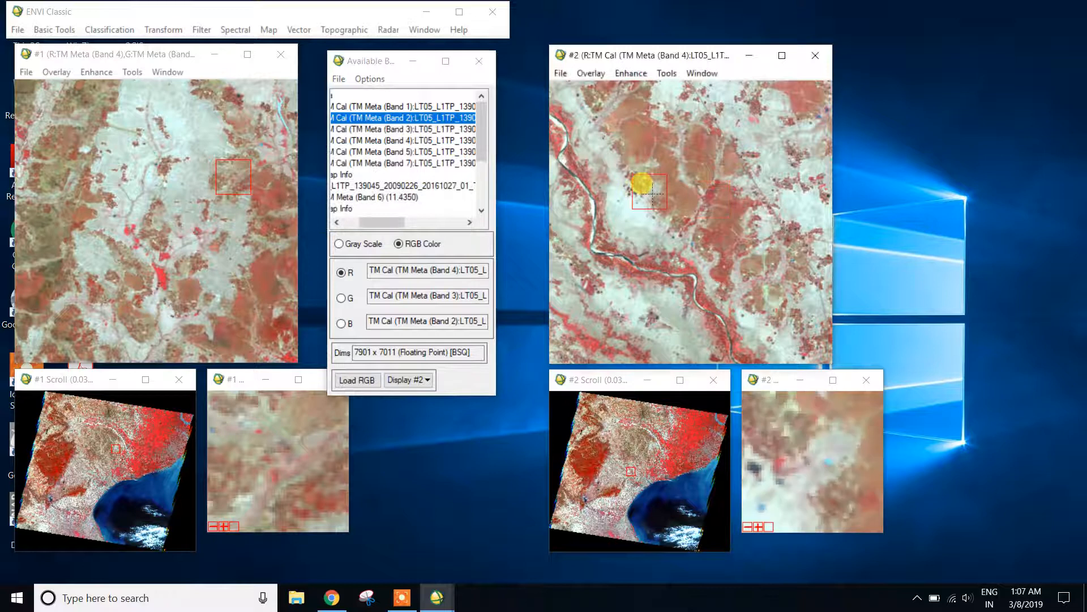
pyautogui.doubleClick(642, 184)
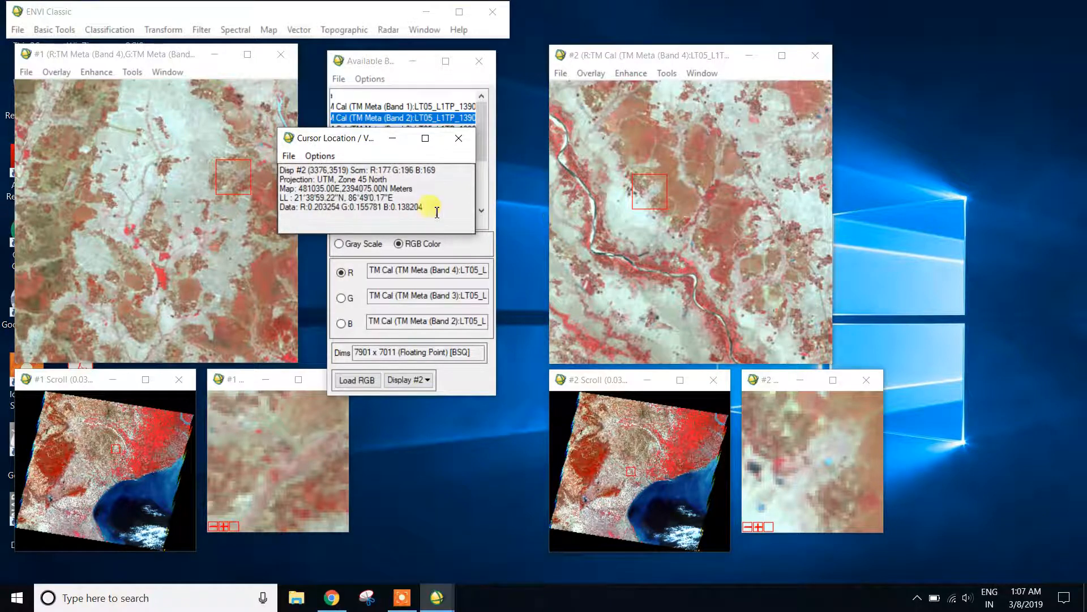
pyautogui.moveTo(430, 207); pyautogui.dragTo(369, 205)
pyautogui.click(460, 138)
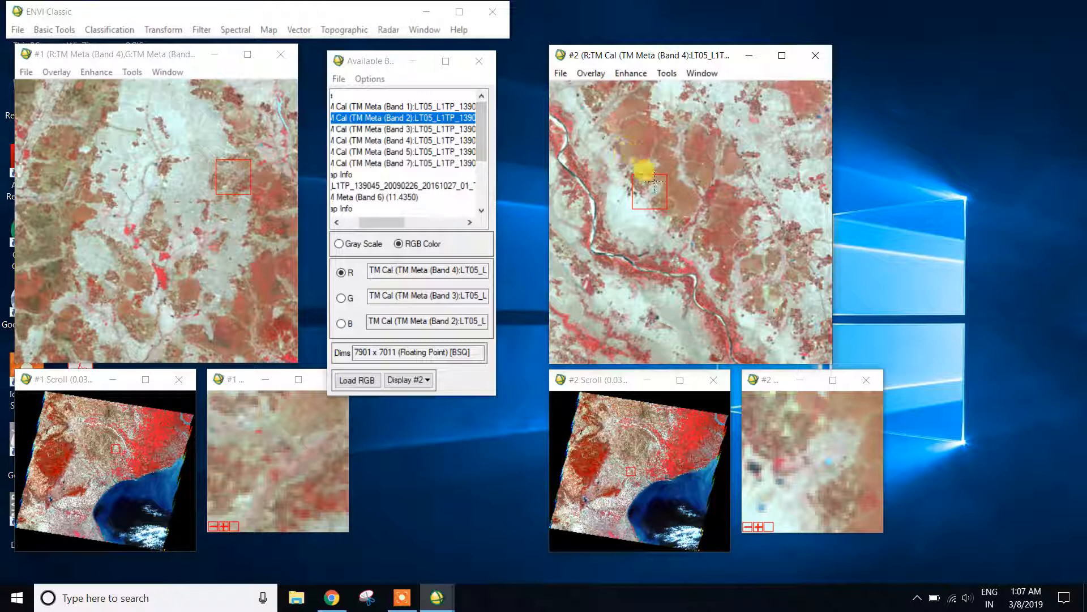
pyautogui.click(657, 443)
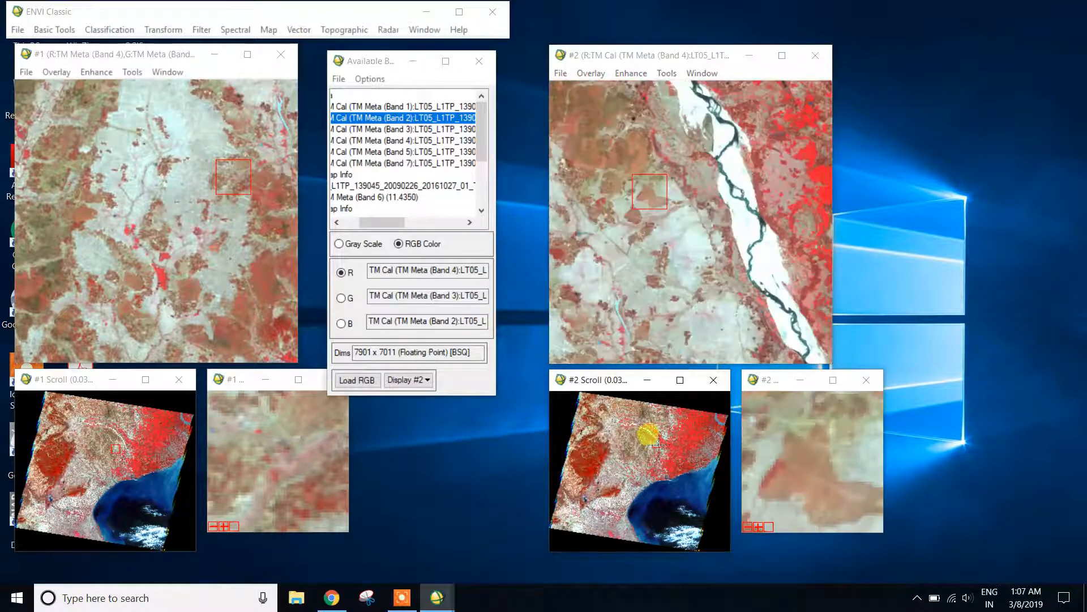
# Compute Quick Stats for the calibrated image in display #2 and read each band's minimum, maximum, mean and standard deviation.
pyautogui.click(748, 242)
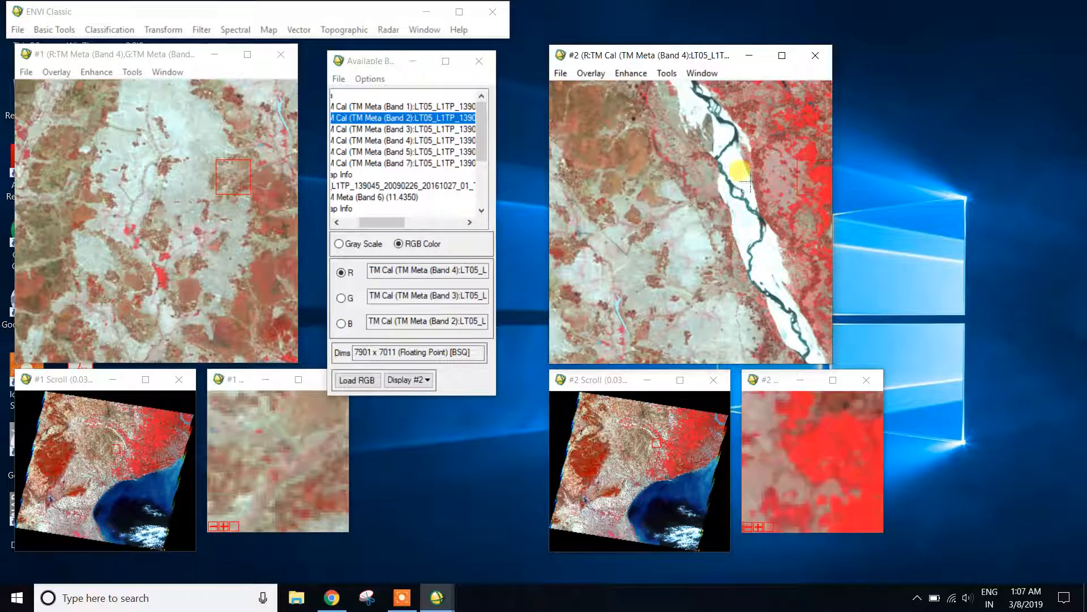
pyautogui.rightClick(631, 181)
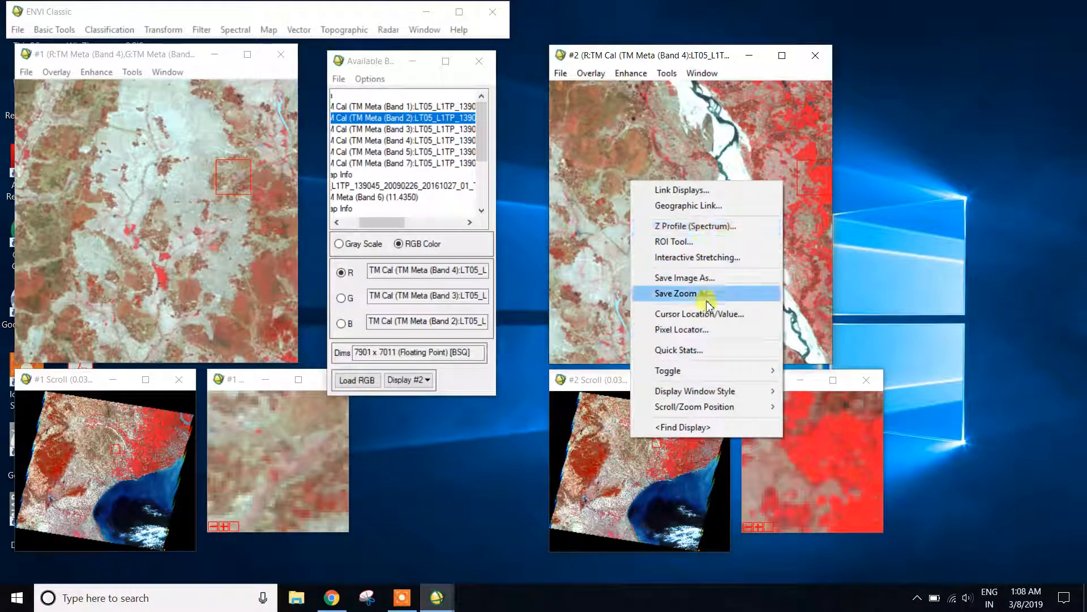
pyautogui.moveTo(703, 370)
pyautogui.click(687, 348)
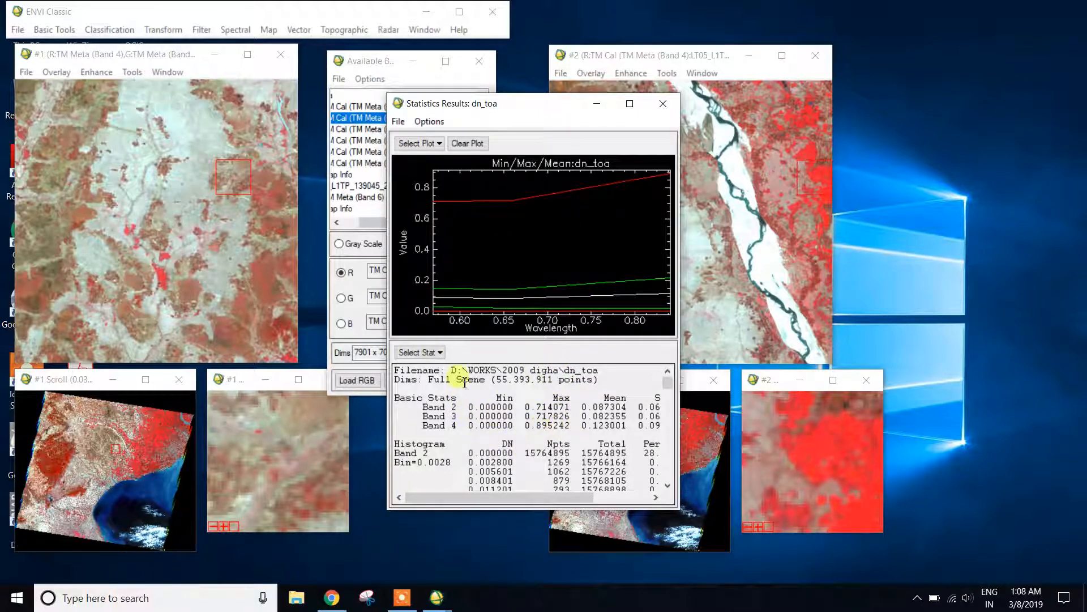
pyautogui.click(419, 352)
pyautogui.click(481, 388)
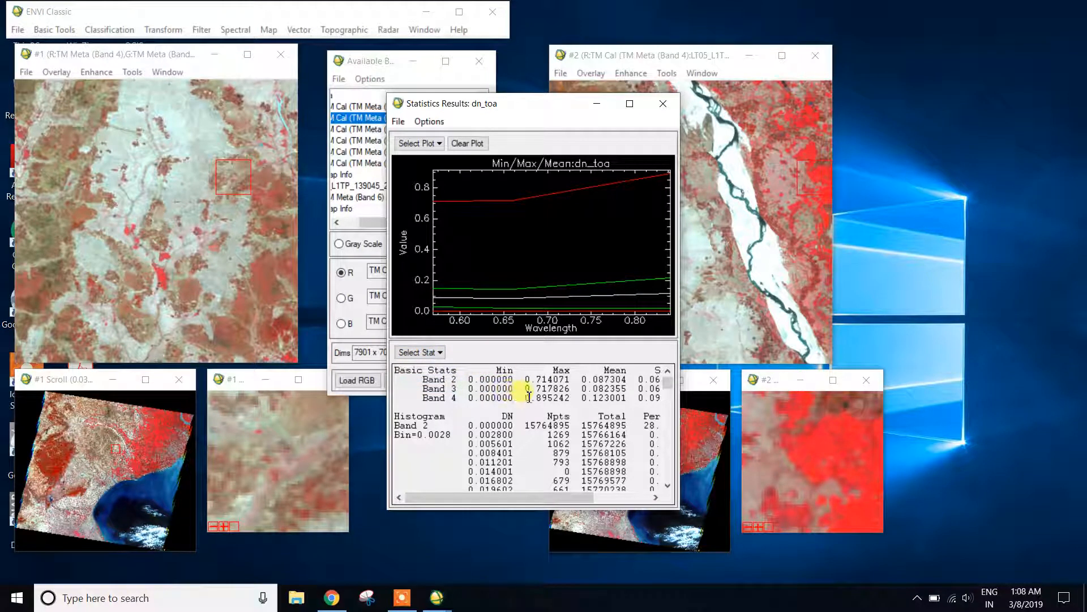
pyautogui.scroll(1, 495, 394)
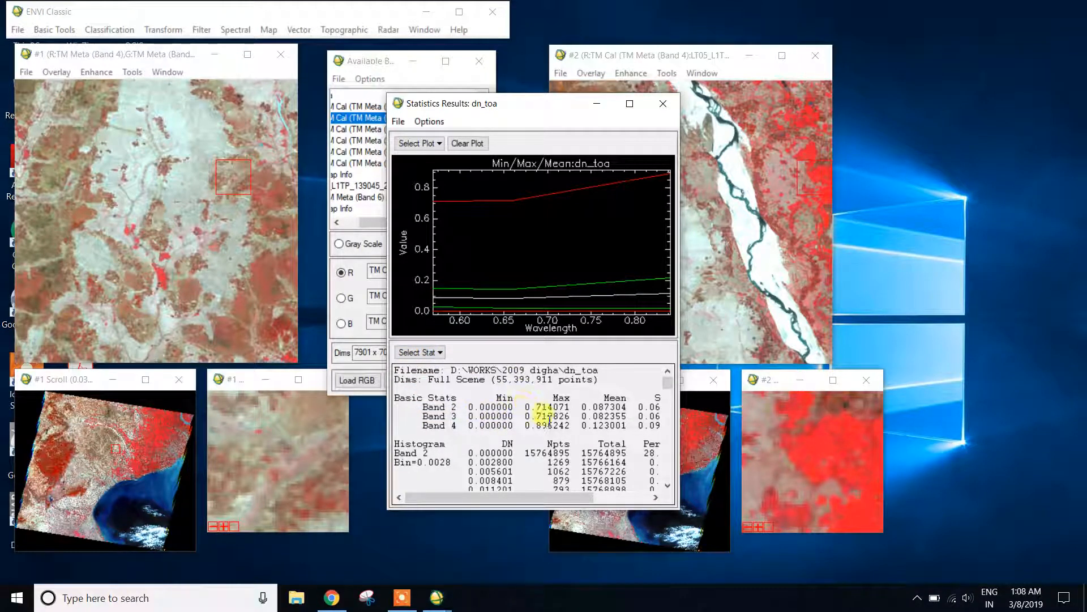
pyautogui.moveTo(548, 496); pyautogui.dragTo(603, 497)
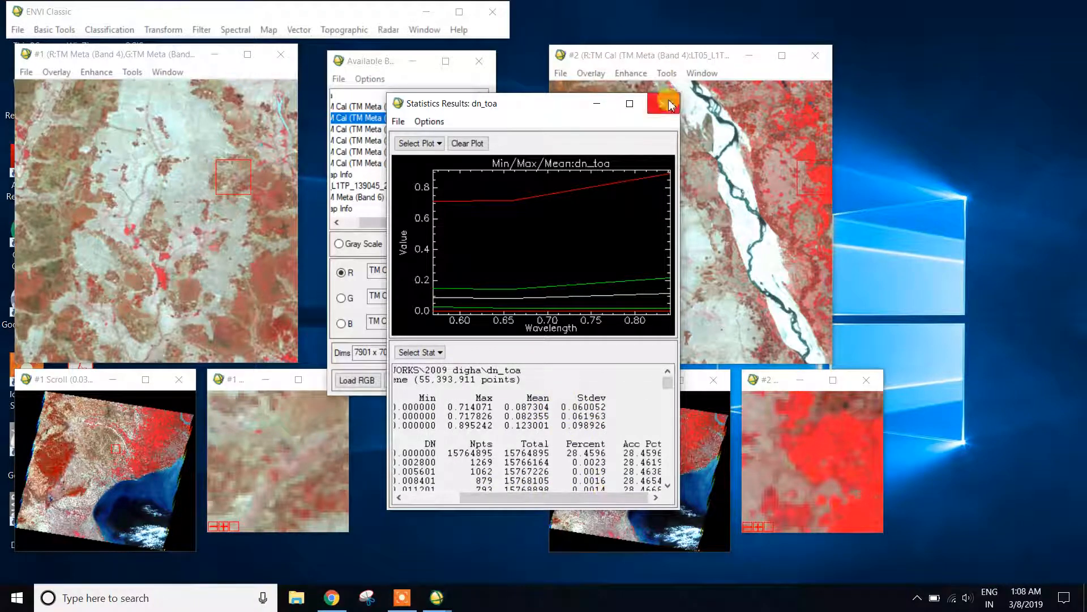
# Compute Quick Stats for the uncalibrated image in display #1, compare both statistics results side by side, and close them.
pyautogui.rightClick(98, 189)
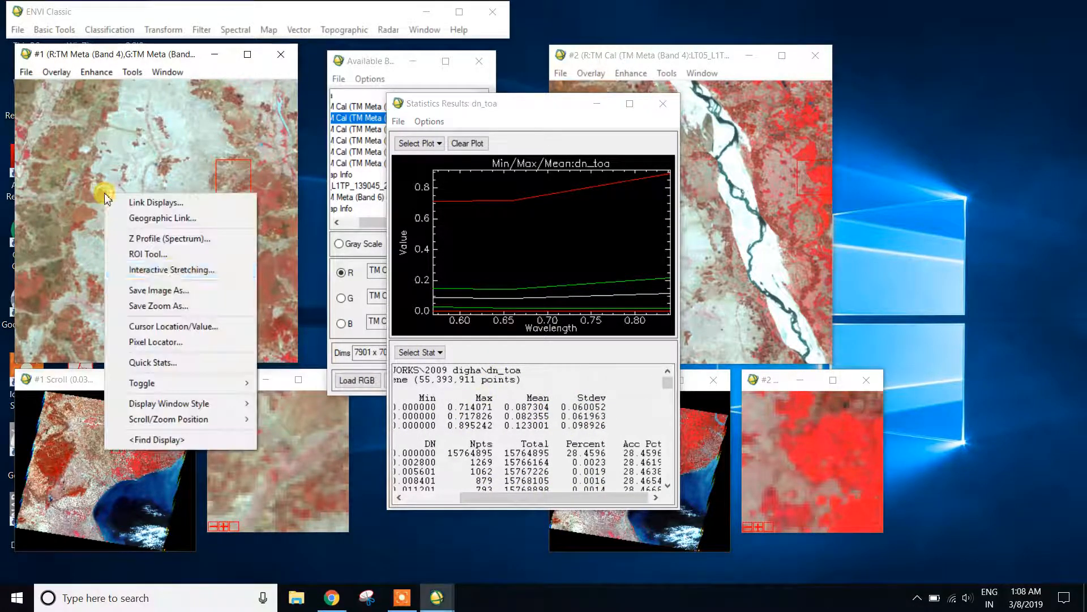
pyautogui.click(170, 359)
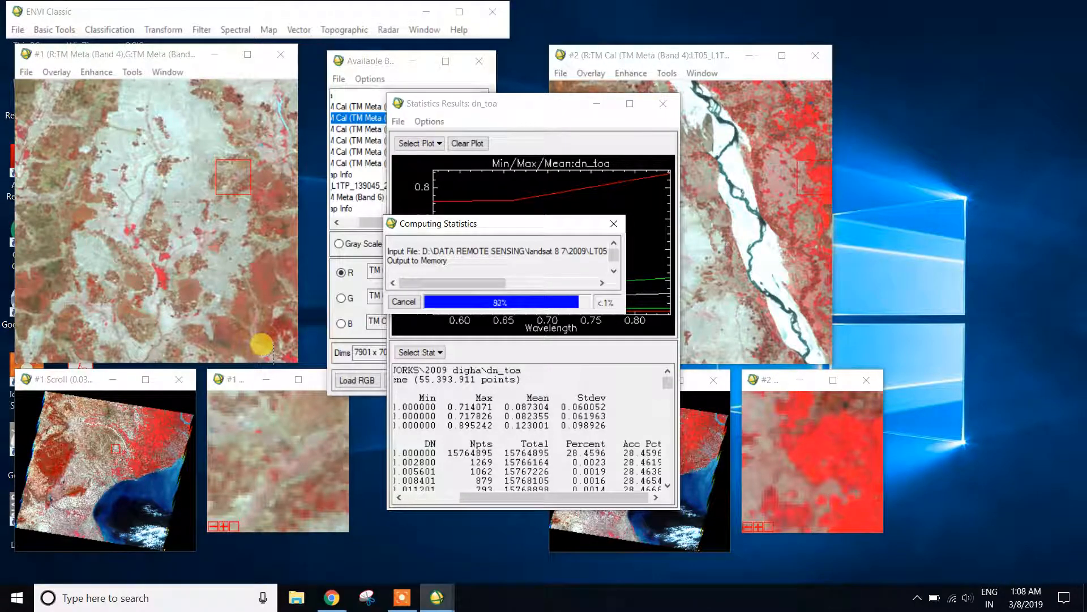
pyautogui.moveTo(511, 110); pyautogui.dragTo(246, 74)
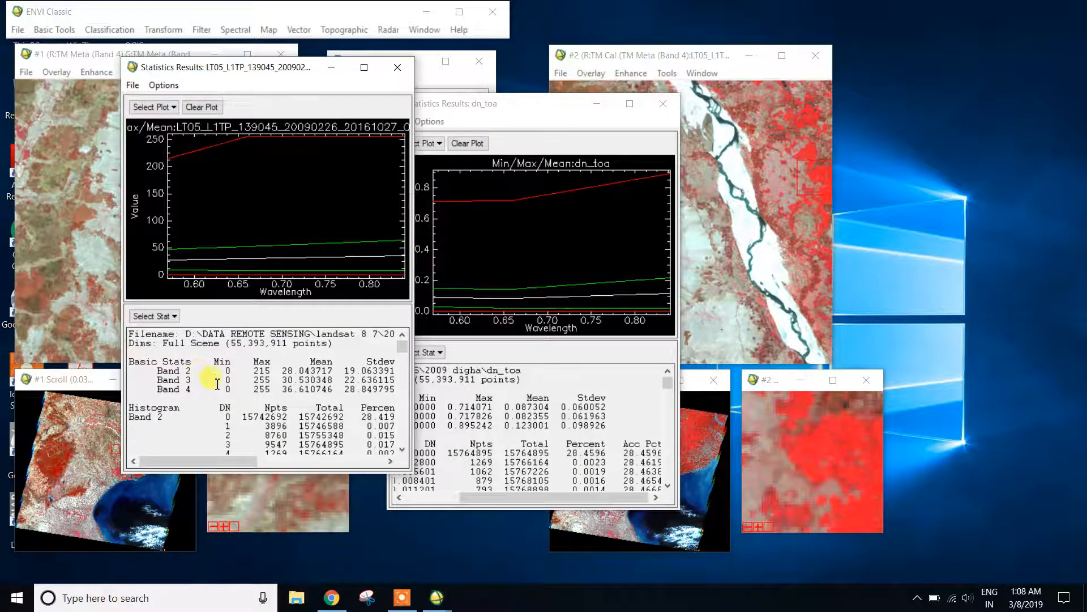
pyautogui.moveTo(539, 103); pyautogui.dragTo(717, 56)
pyautogui.moveTo(324, 77); pyautogui.dragTo(446, 80)
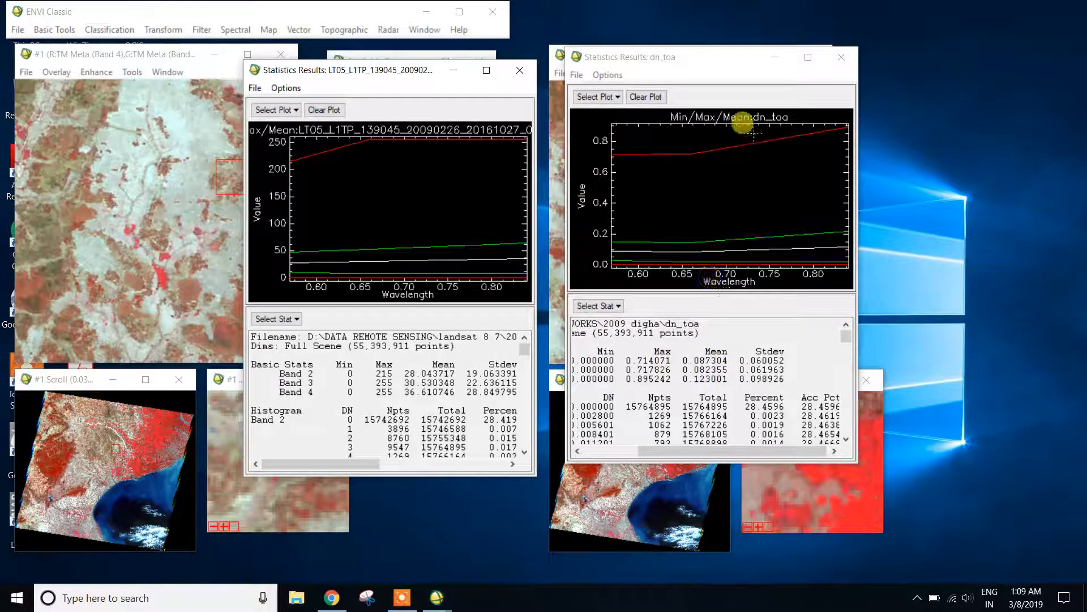
pyautogui.moveTo(711, 60); pyautogui.dragTo(787, 71)
pyautogui.click(915, 67)
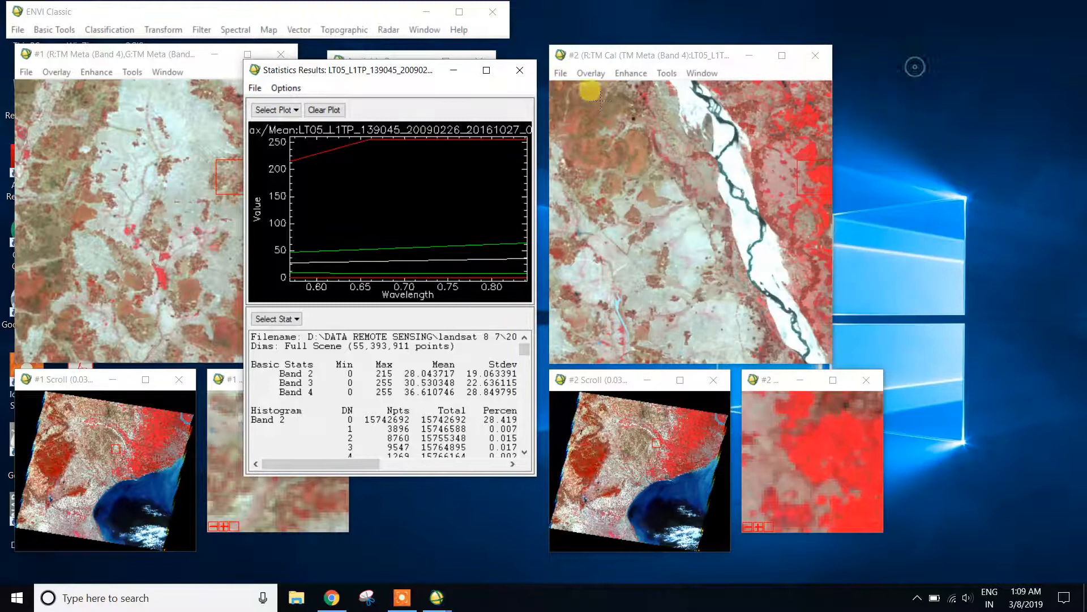
pyautogui.click(520, 70)
# Open the ROI Tool for display #2, restrict region drawing to the Zoom window, and show the dense red vegetation in the scene's northeast.
pyautogui.rightClick(634, 136)
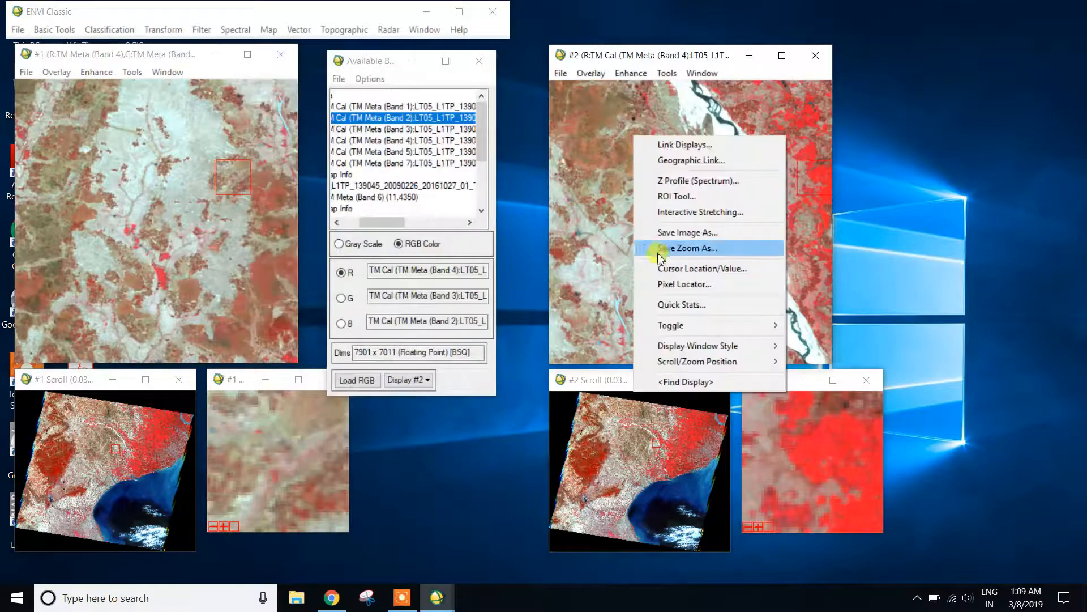
pyautogui.click(685, 196)
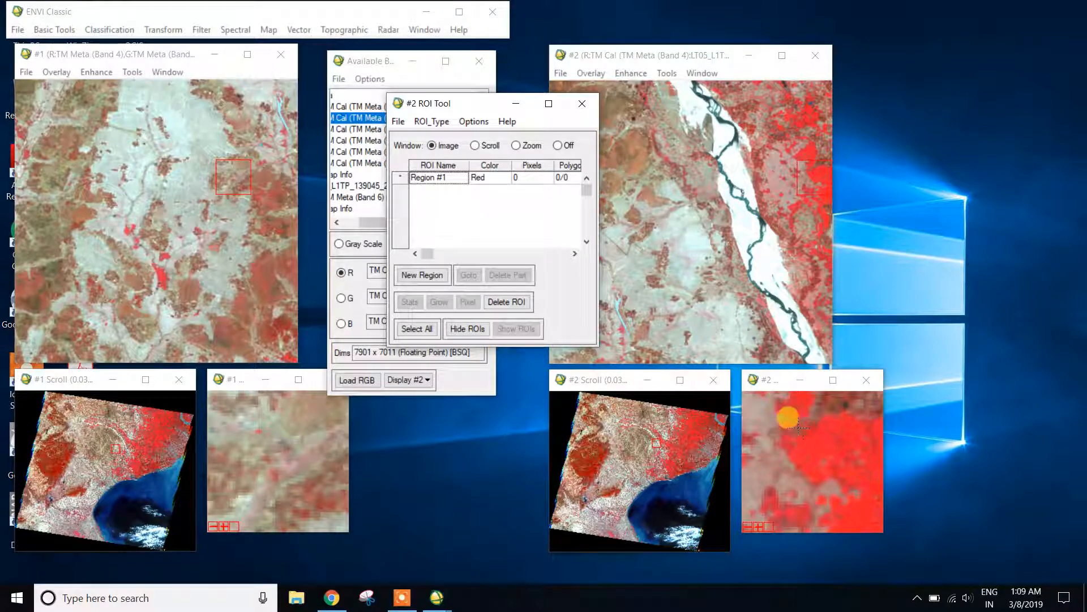
pyautogui.click(804, 163)
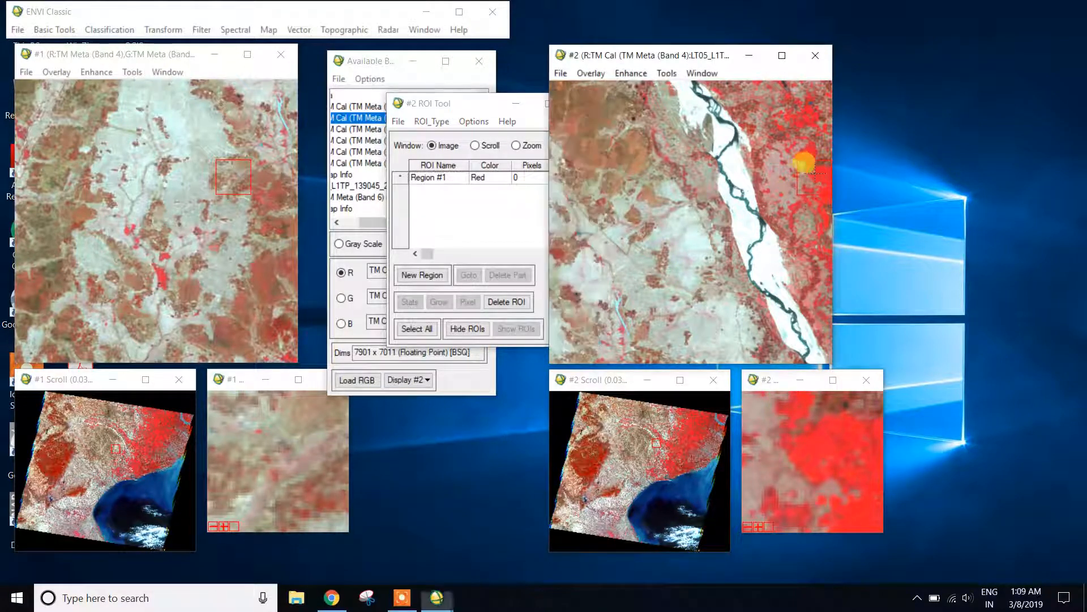
pyautogui.moveTo(445, 107); pyautogui.dragTo(371, 104)
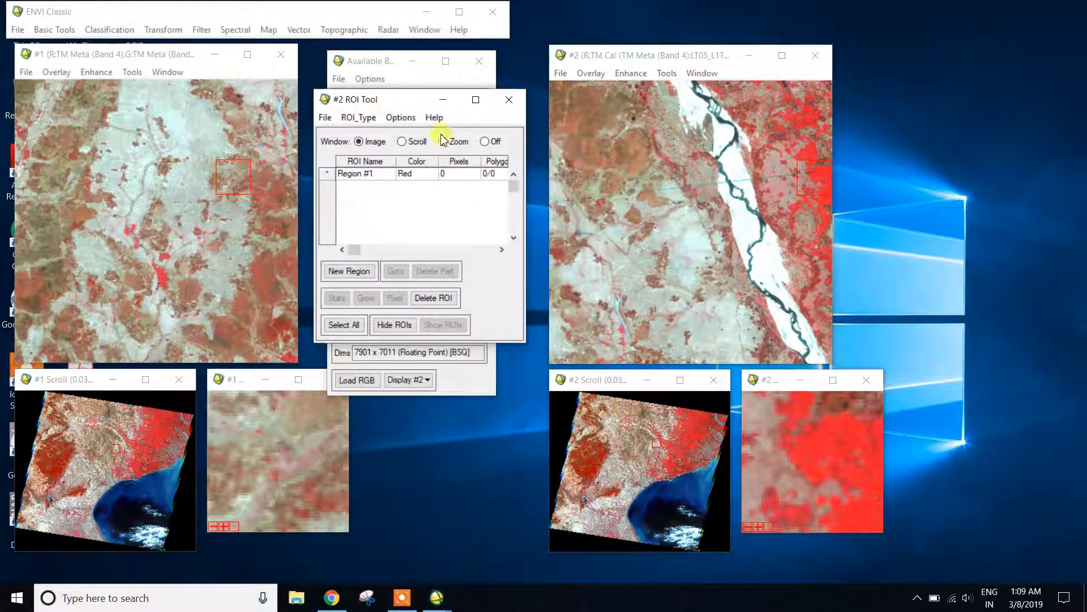
pyautogui.click(486, 142)
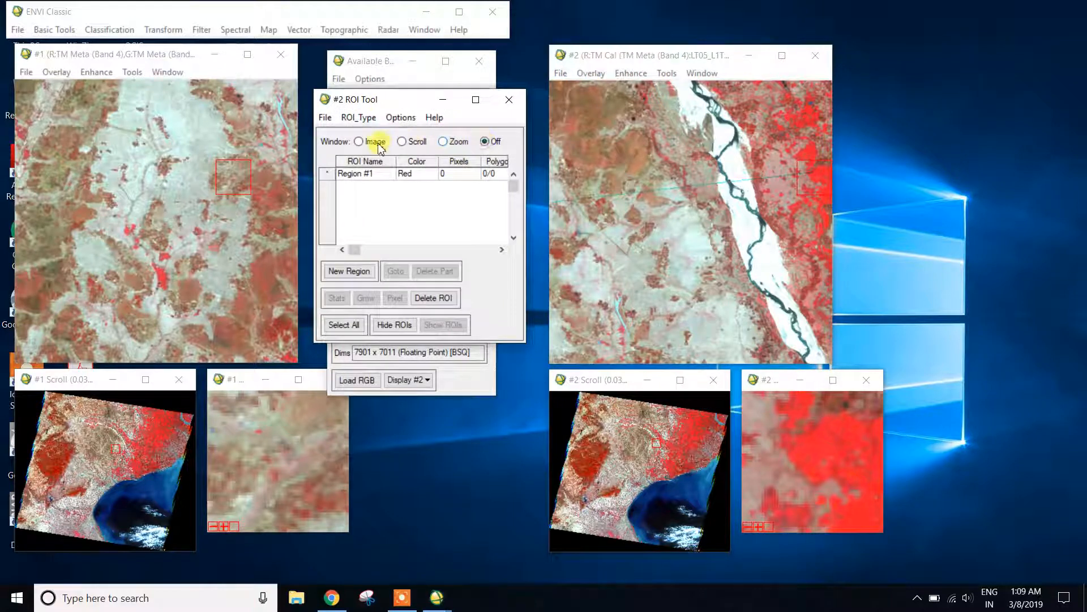
pyautogui.click(443, 142)
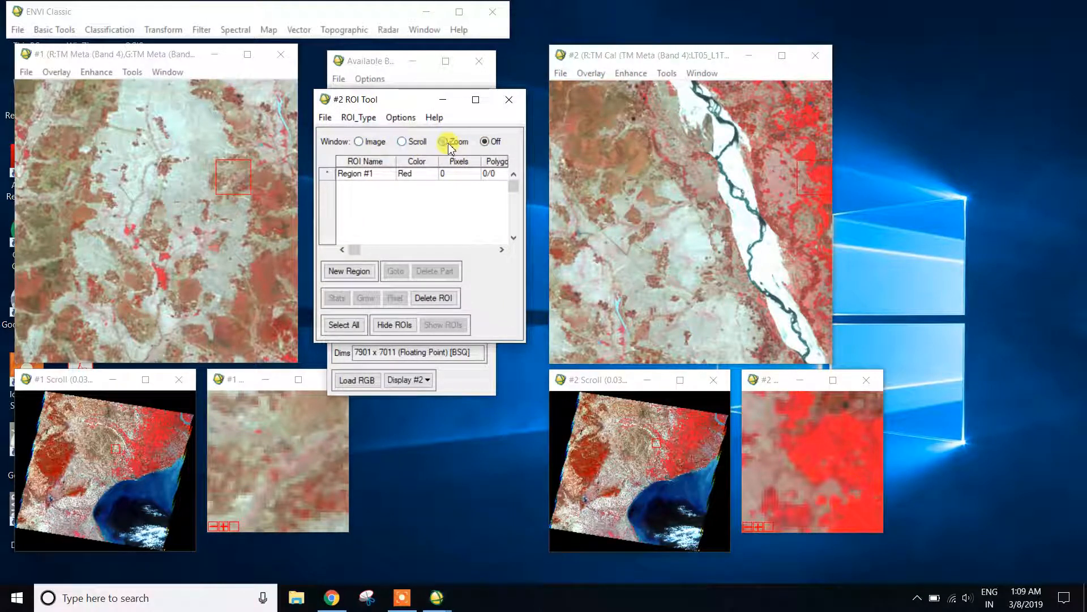
pyautogui.moveTo(811, 181); pyautogui.dragTo(826, 194)
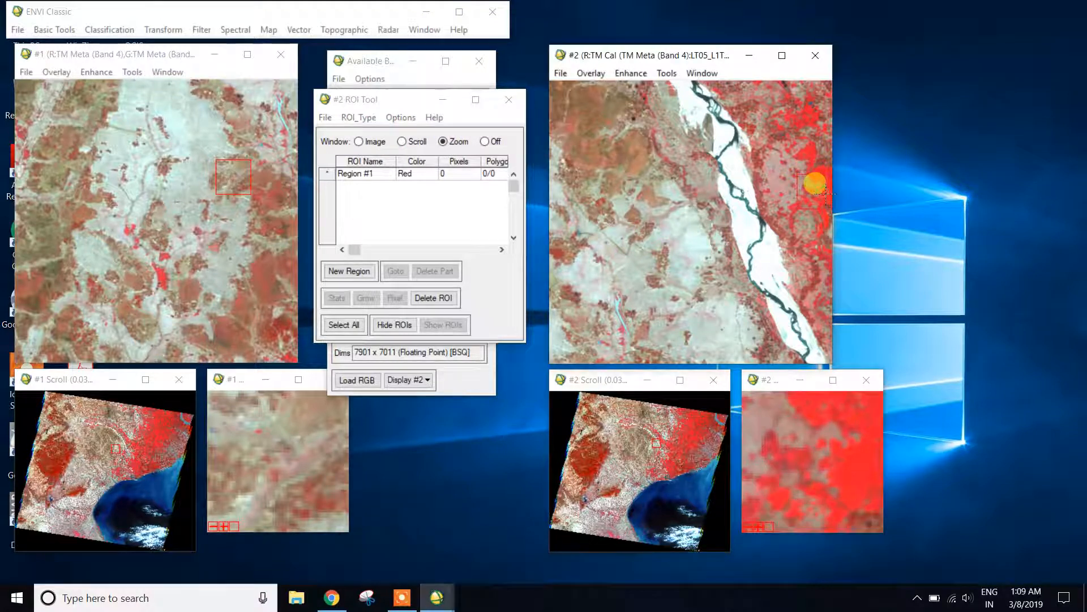
pyautogui.click(697, 427)
# Try outlining a polygon region on the dense vegetation in display #2's Zoom window, and delete that region.
pyautogui.click(776, 443)
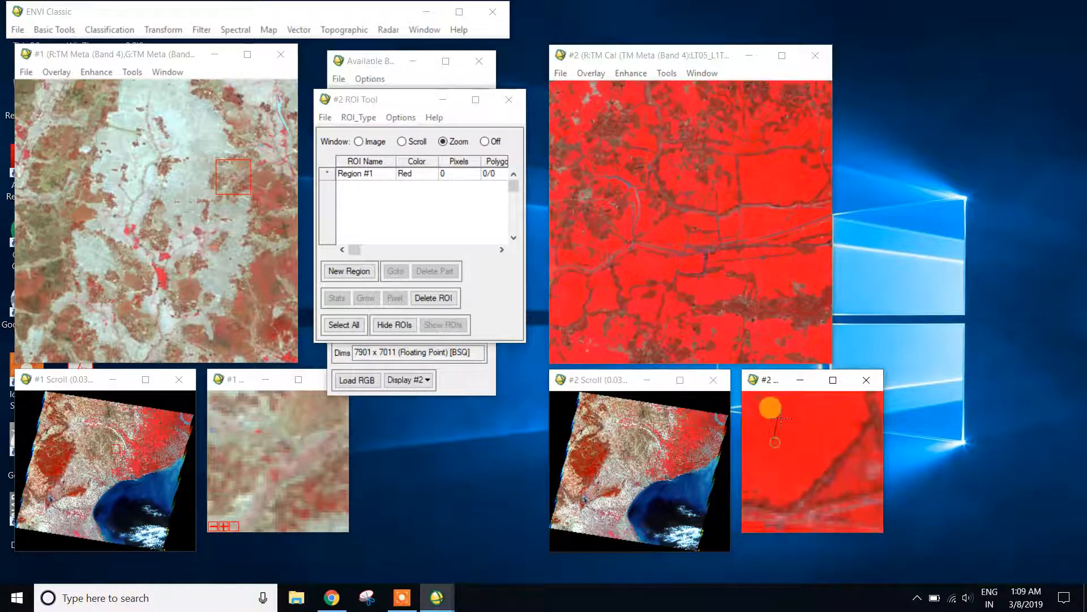
pyautogui.click(799, 452)
pyautogui.rightClick(800, 425)
pyautogui.rightClick(800, 425)
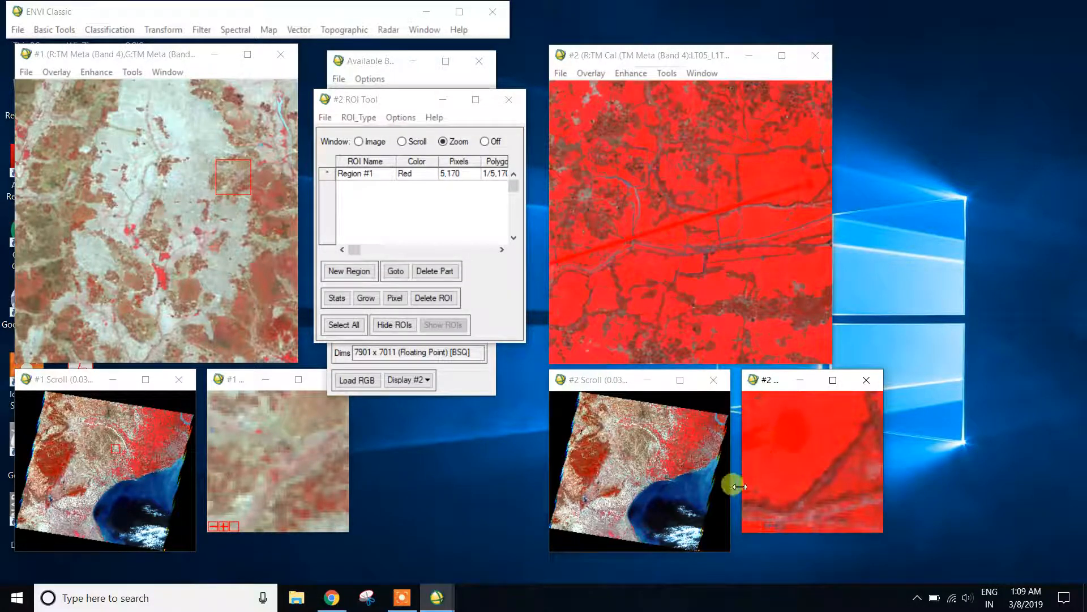
pyautogui.click(337, 174)
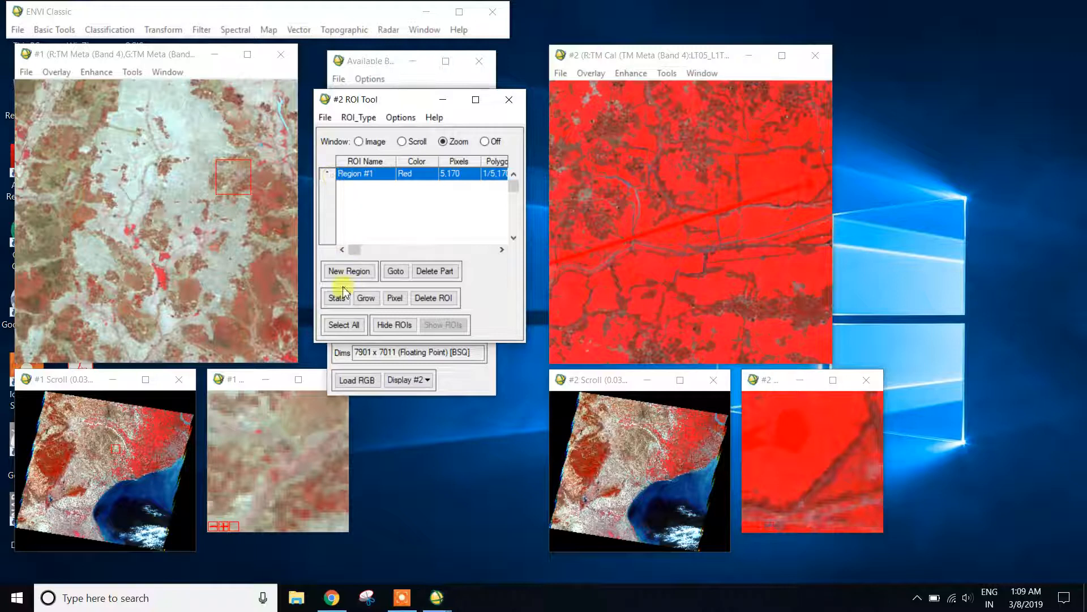
pyautogui.click(445, 298)
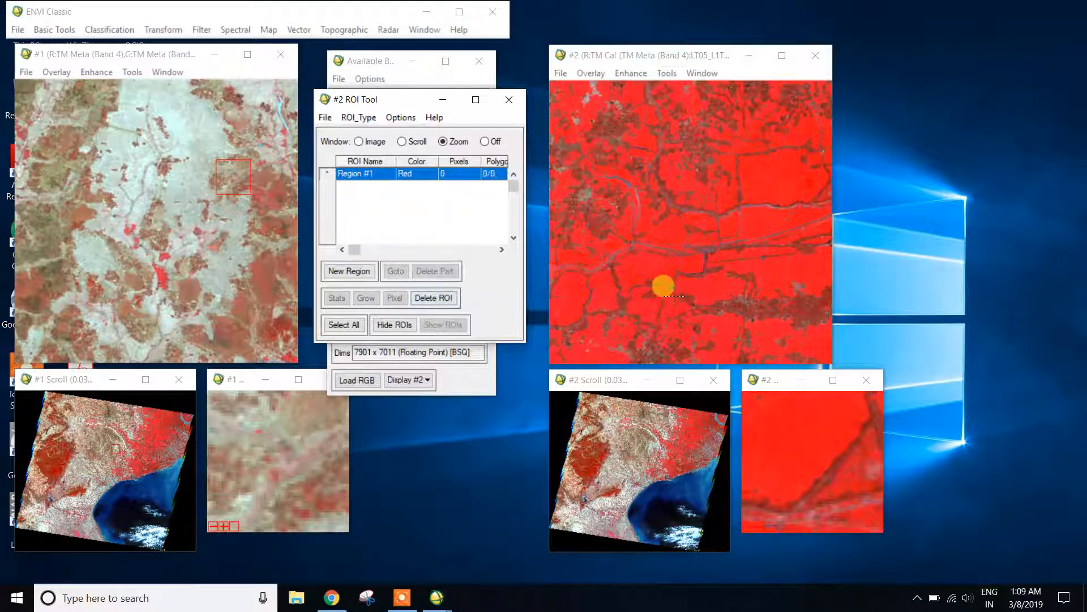
# Outline a polygon region of about 91 pixels on the red vegetation in display #2's Zoom window and name it "vegitation".
pyautogui.click(785, 440)
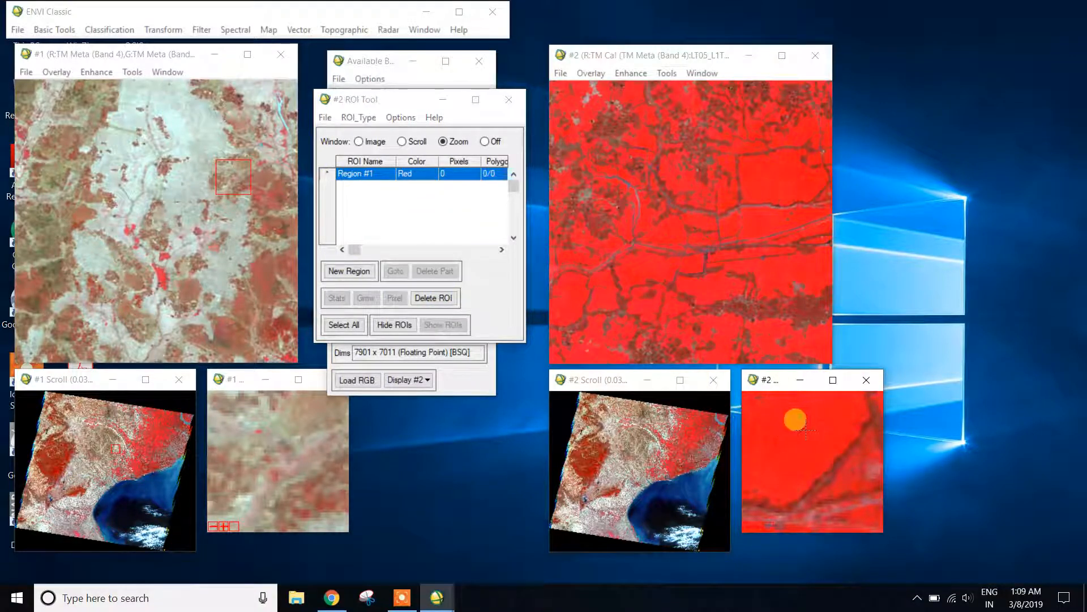
pyautogui.rightClick(786, 439)
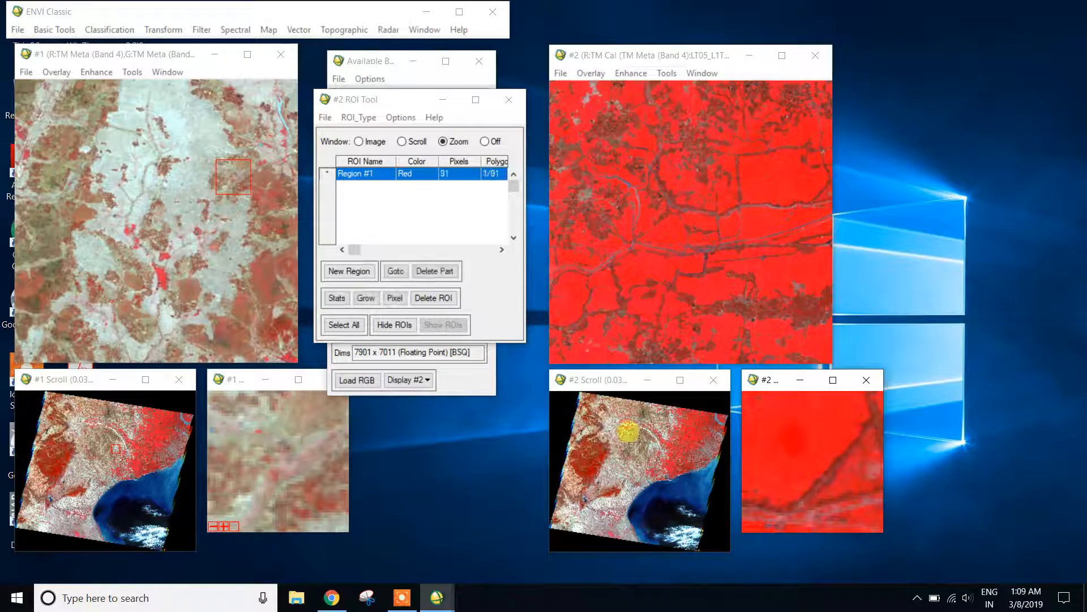
pyautogui.doubleClick(381, 173)
pyautogui.write('v')
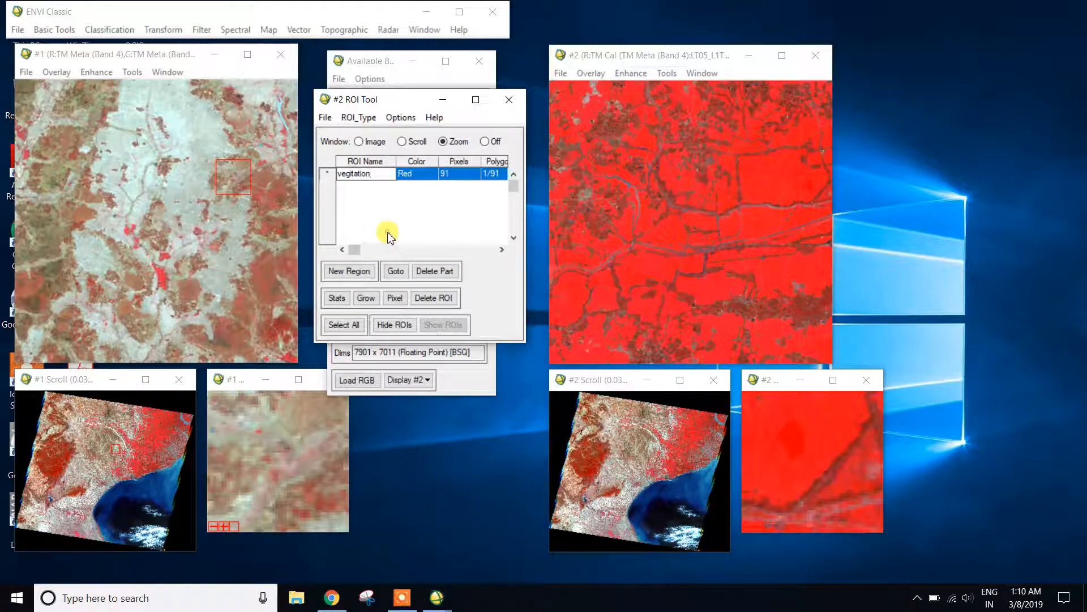
# Compute statistics for the vegetation region and examine its spectral plot and the Band 4 minimum and maximum reflectance.
pyautogui.click(337, 298)
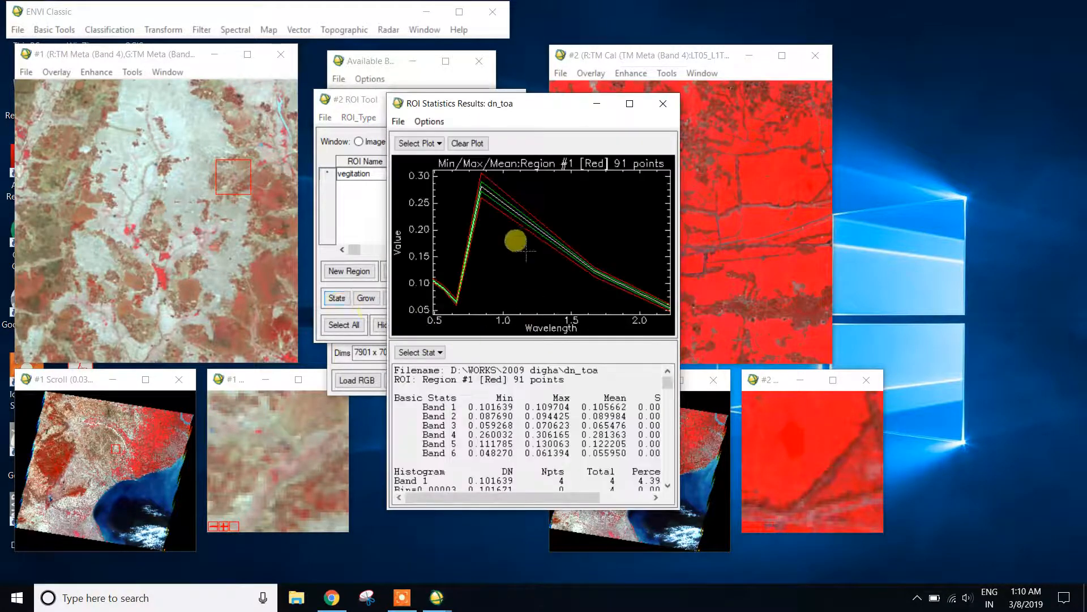
pyautogui.moveTo(514, 111); pyautogui.dragTo(779, 81)
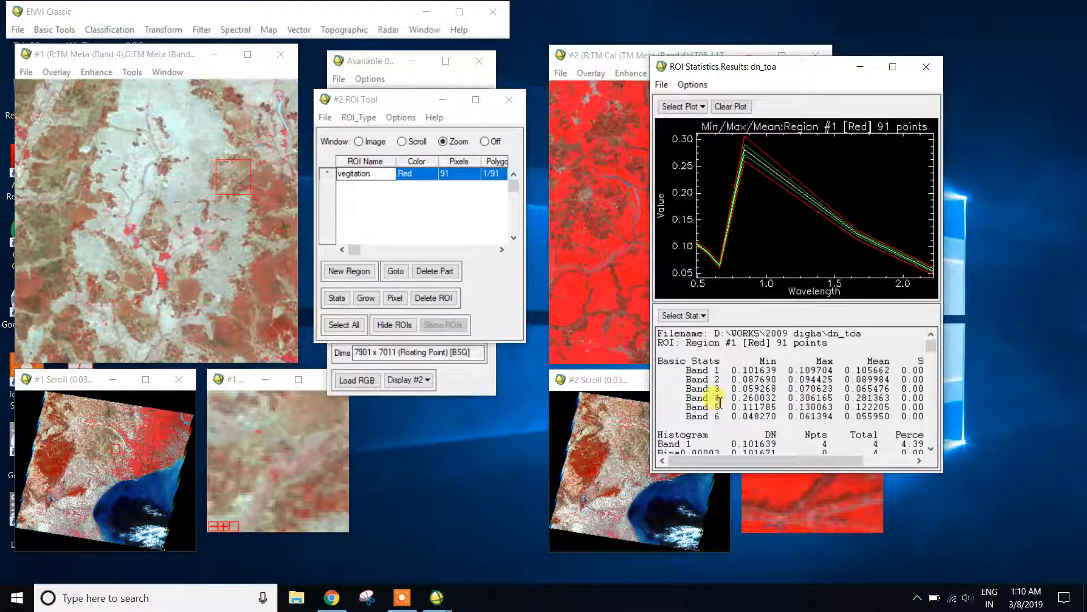
pyautogui.moveTo(679, 397); pyautogui.dragTo(748, 399)
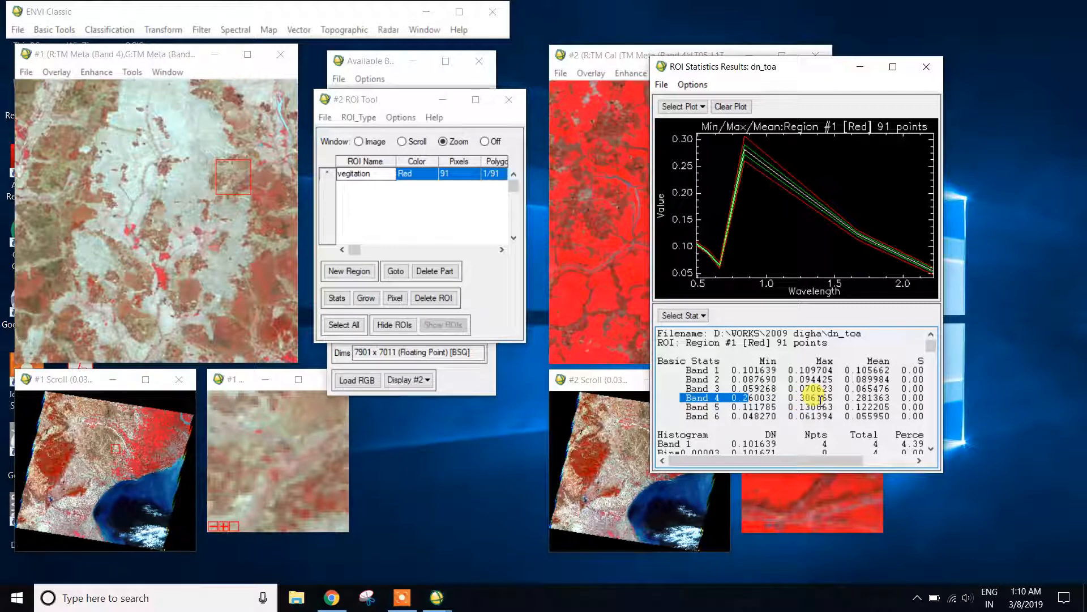
pyautogui.moveTo(794, 399); pyautogui.dragTo(832, 399)
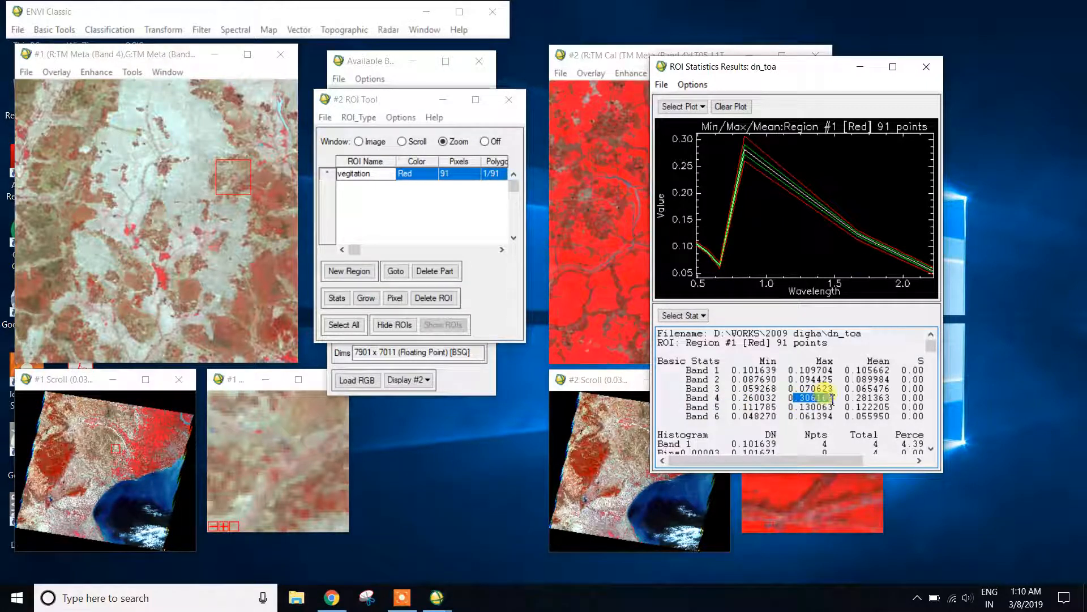
pyautogui.moveTo(781, 72); pyautogui.dragTo(806, 99)
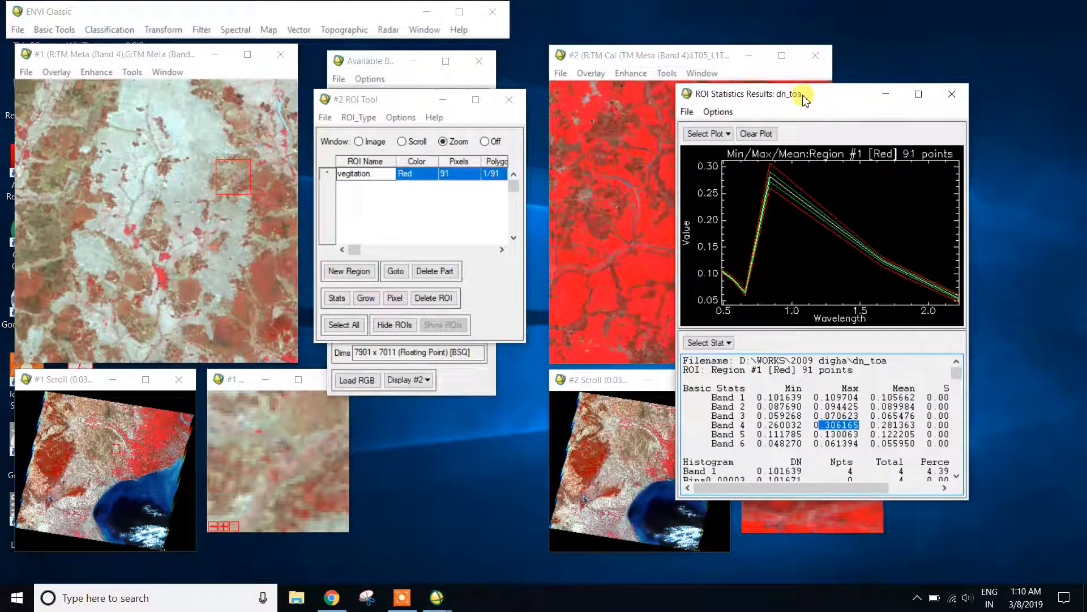
pyautogui.click(374, 208)
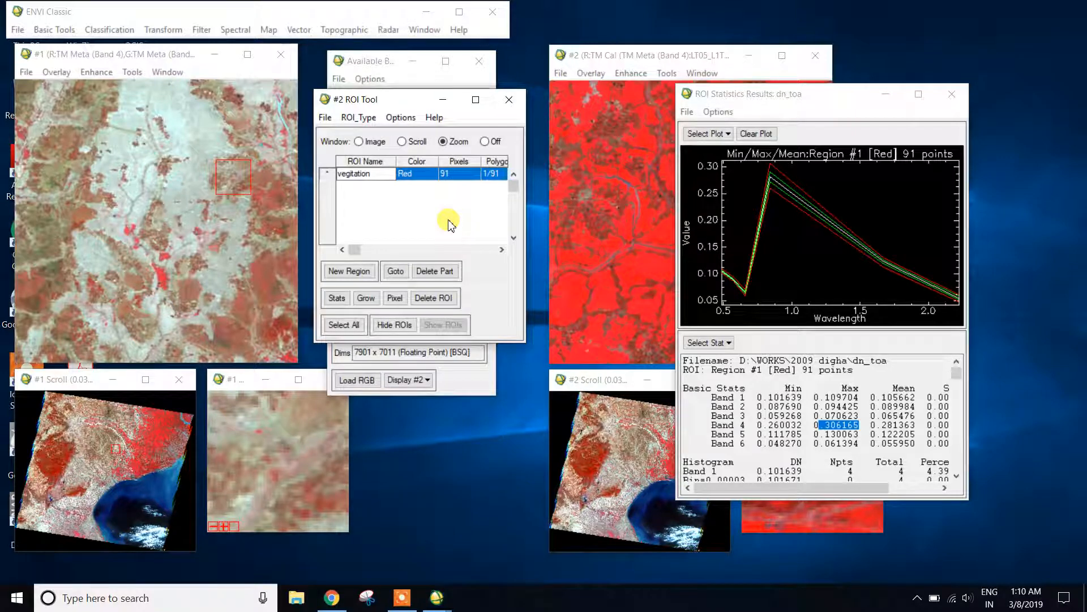
pyautogui.click(402, 598)
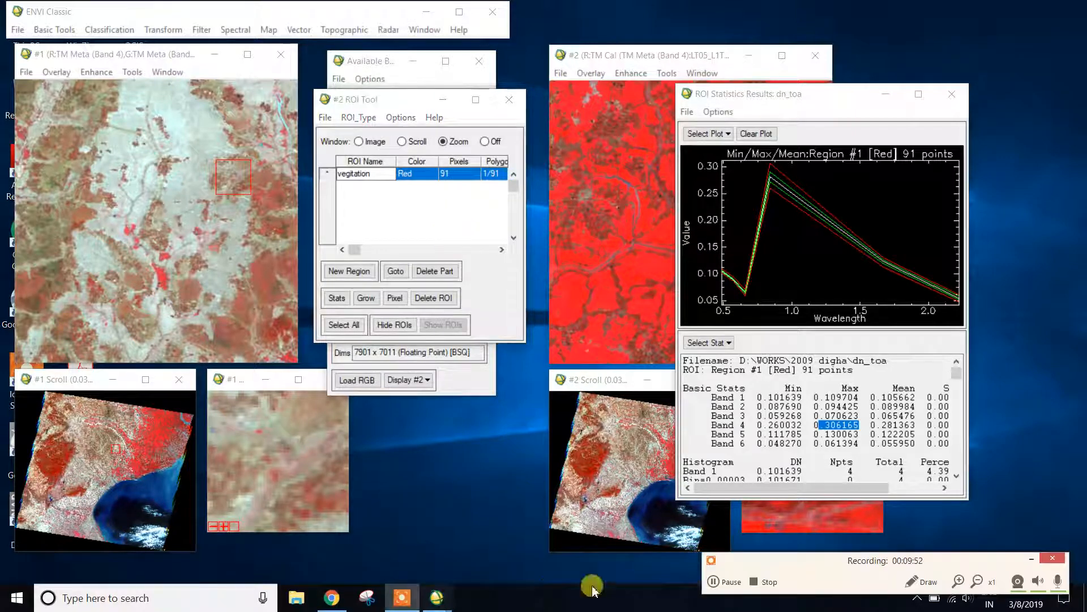